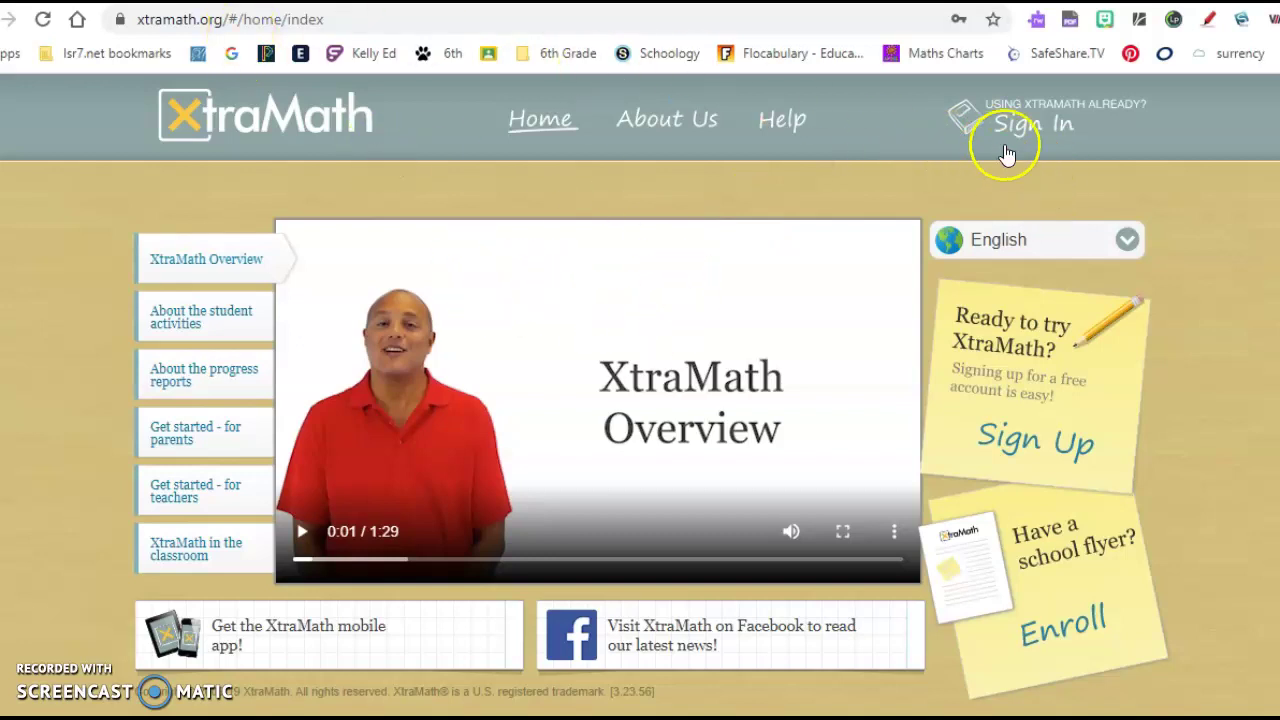
- Sign in as a teacher with Clever and scroll the 6th Grade ELA Reading/16(A-F) class report
{"action": "left_click", "coordinate": [1035, 130]}
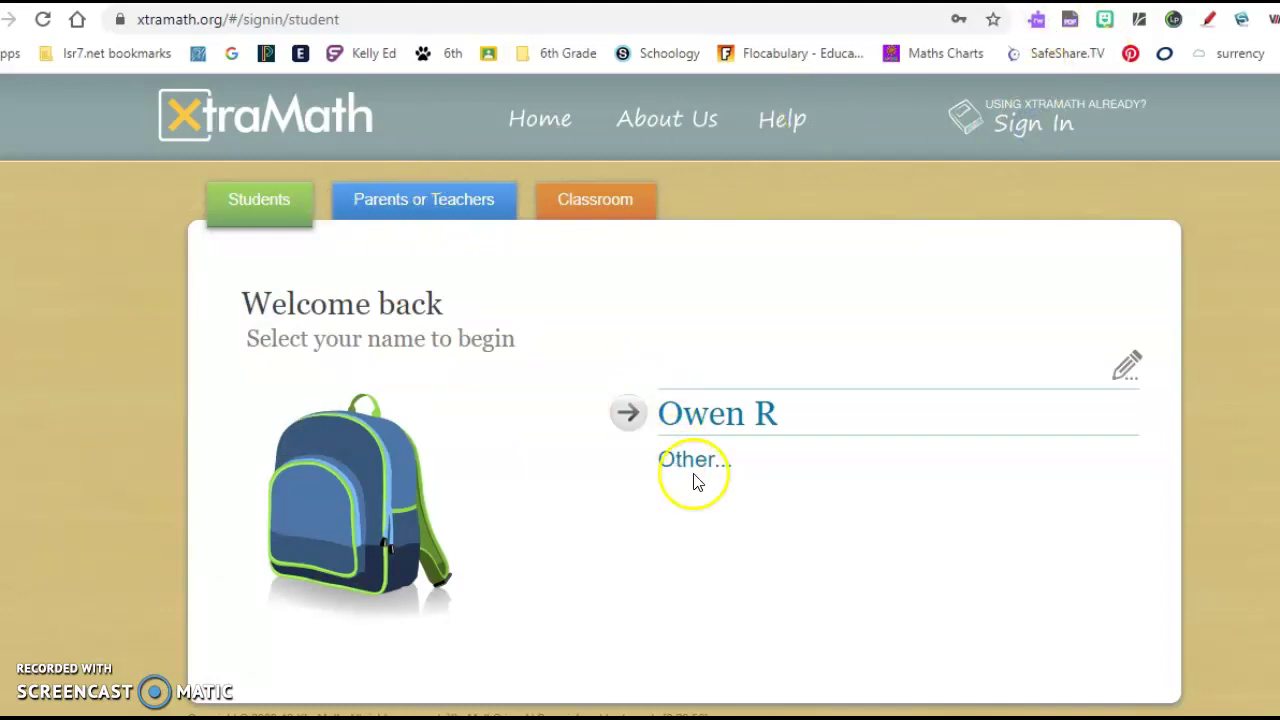
{"action": "left_click", "coordinate": [451, 196]}
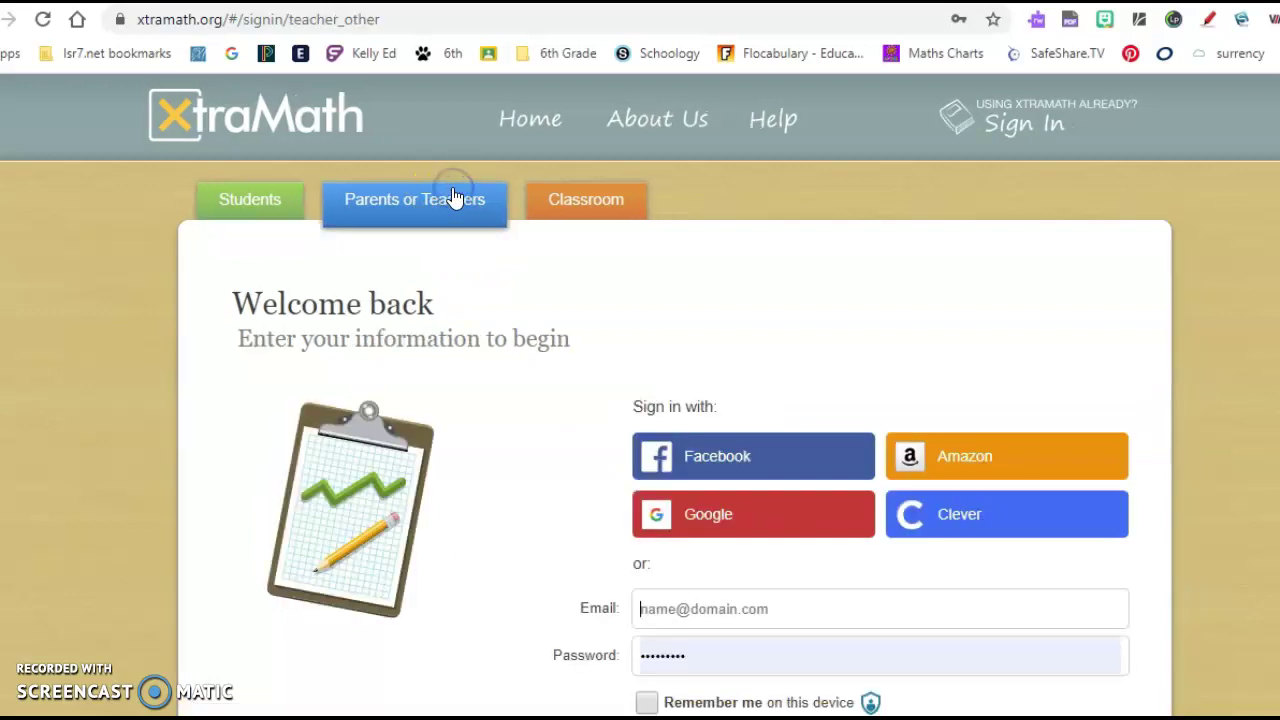
{"action": "left_click", "coordinate": [985, 518]}
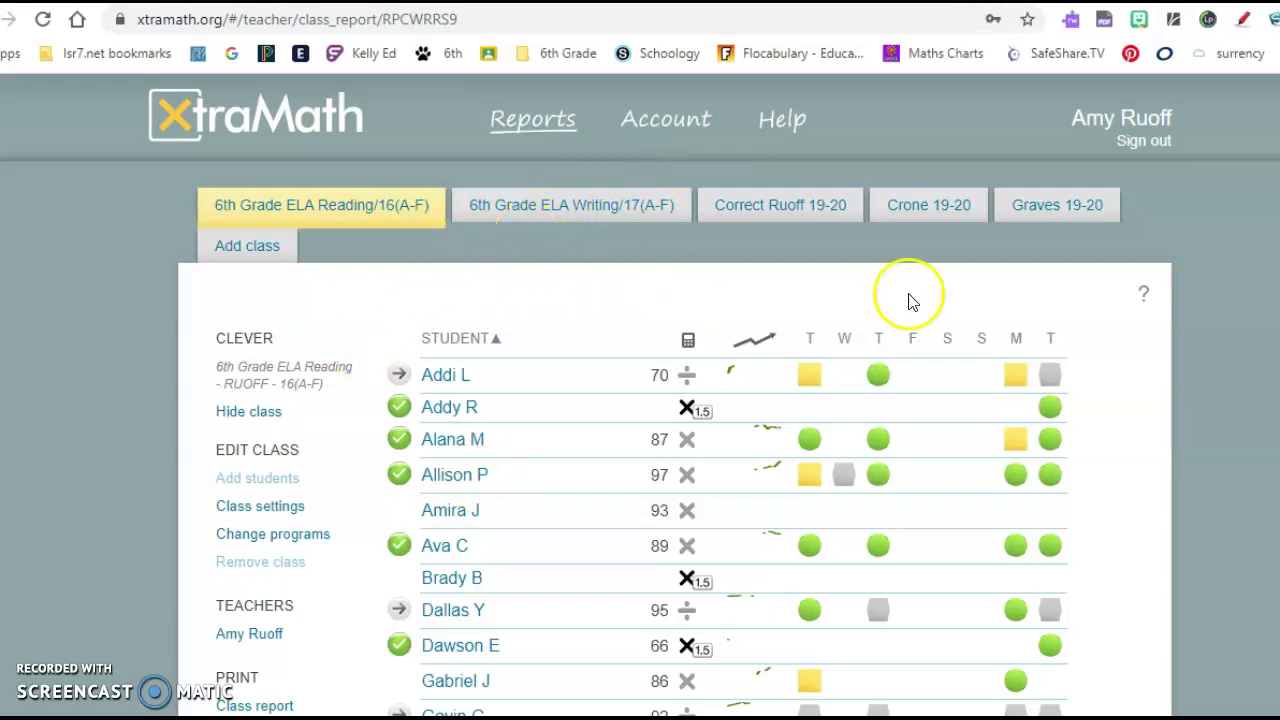
{"action": "scroll", "coordinate": [640, 450], "scroll_direction": "down", "scroll_amount": 2}
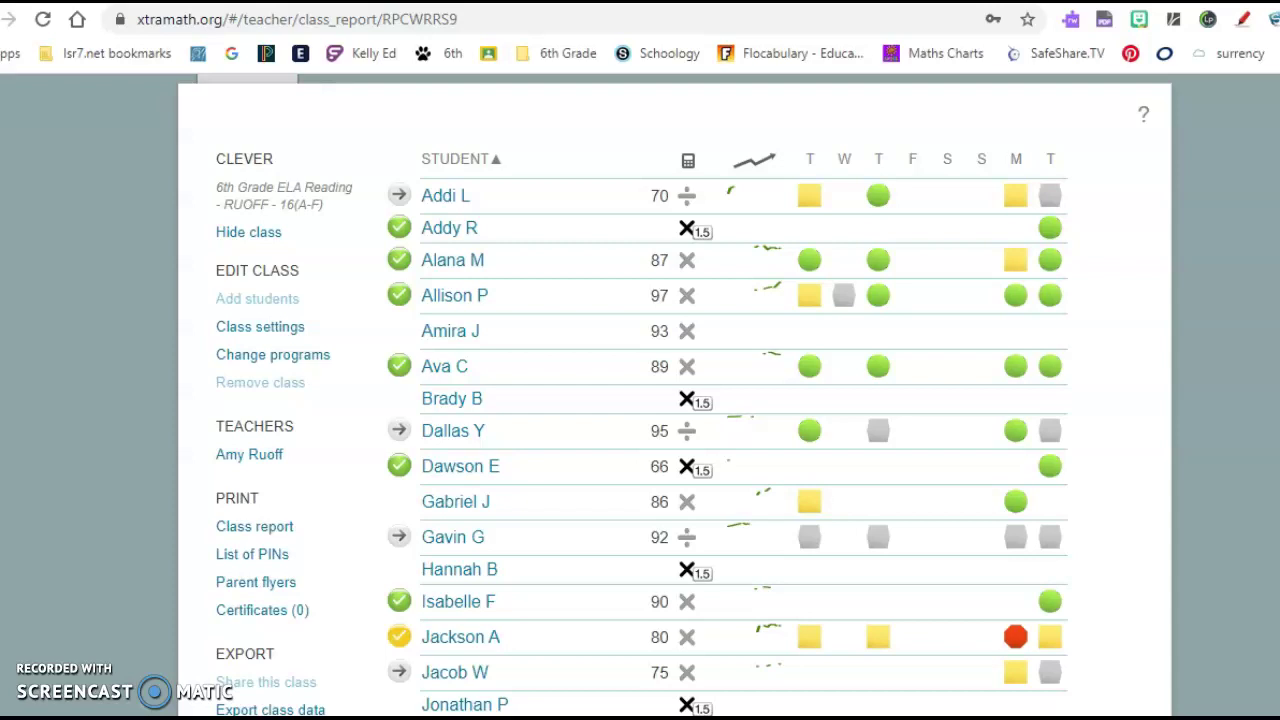
- Print the class's two-page Student PIN List PDF, review it, and close it to return to the report
{"action": "left_click", "coordinate": [249, 557]}
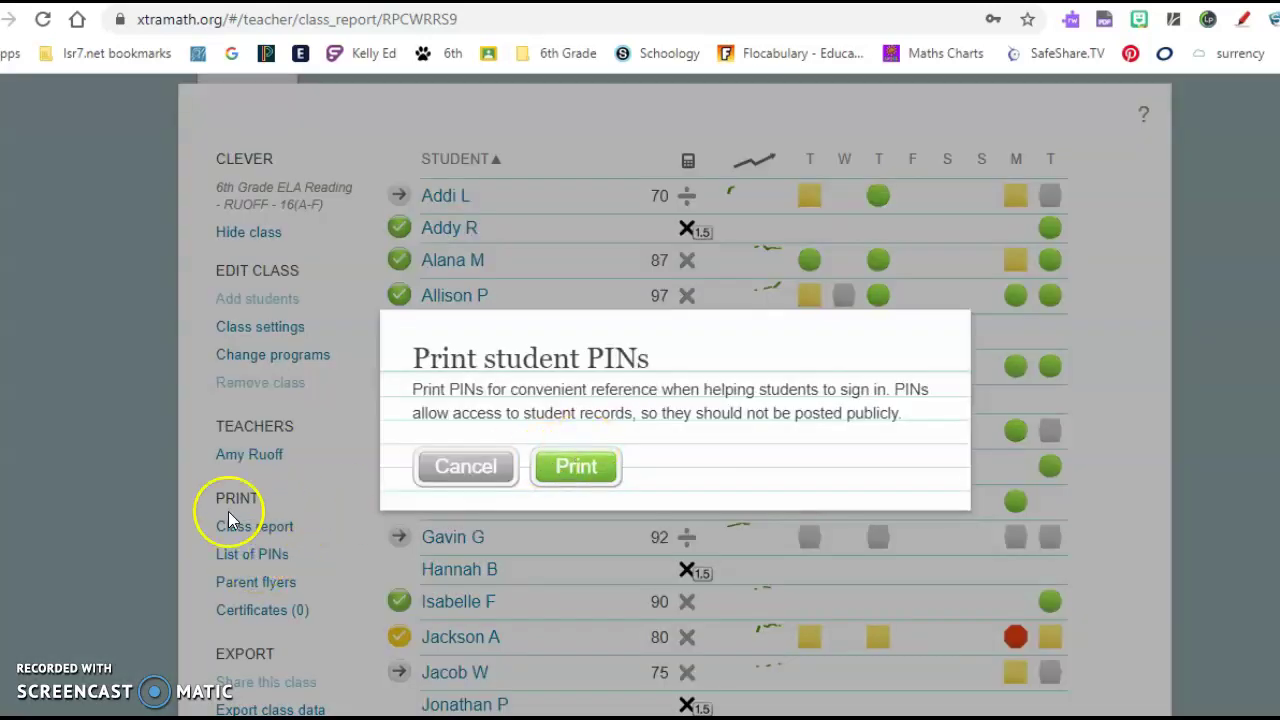
{"action": "left_click", "coordinate": [575, 468]}
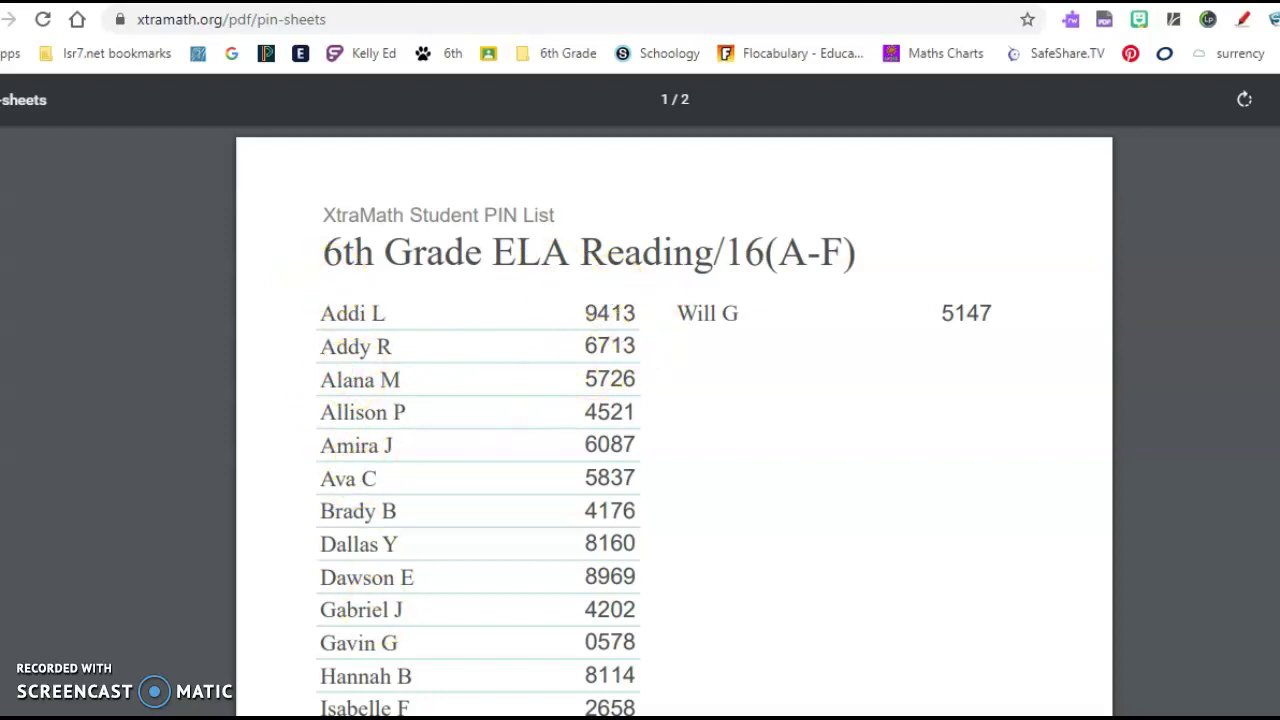
{"action": "key", "text": "ctrl+w"}
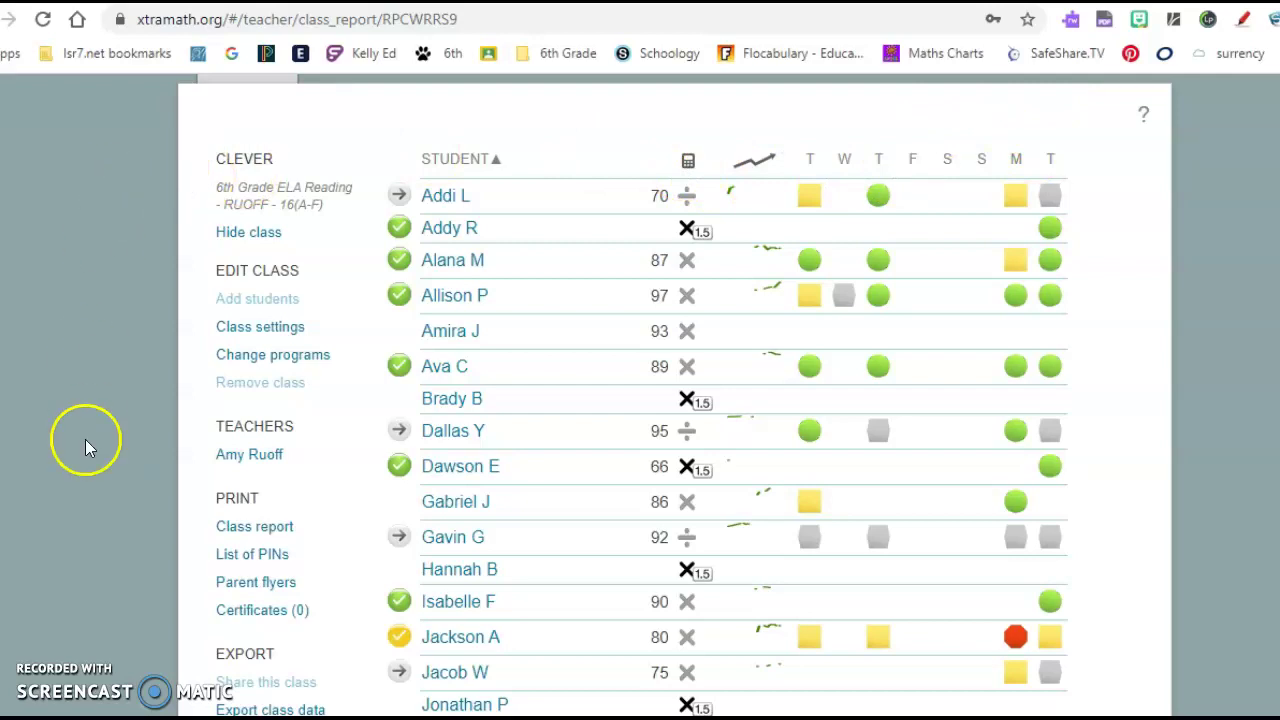
- Print the class report with Include student reports and Expand previous operations ticked
{"action": "left_click", "coordinate": [266, 530]}
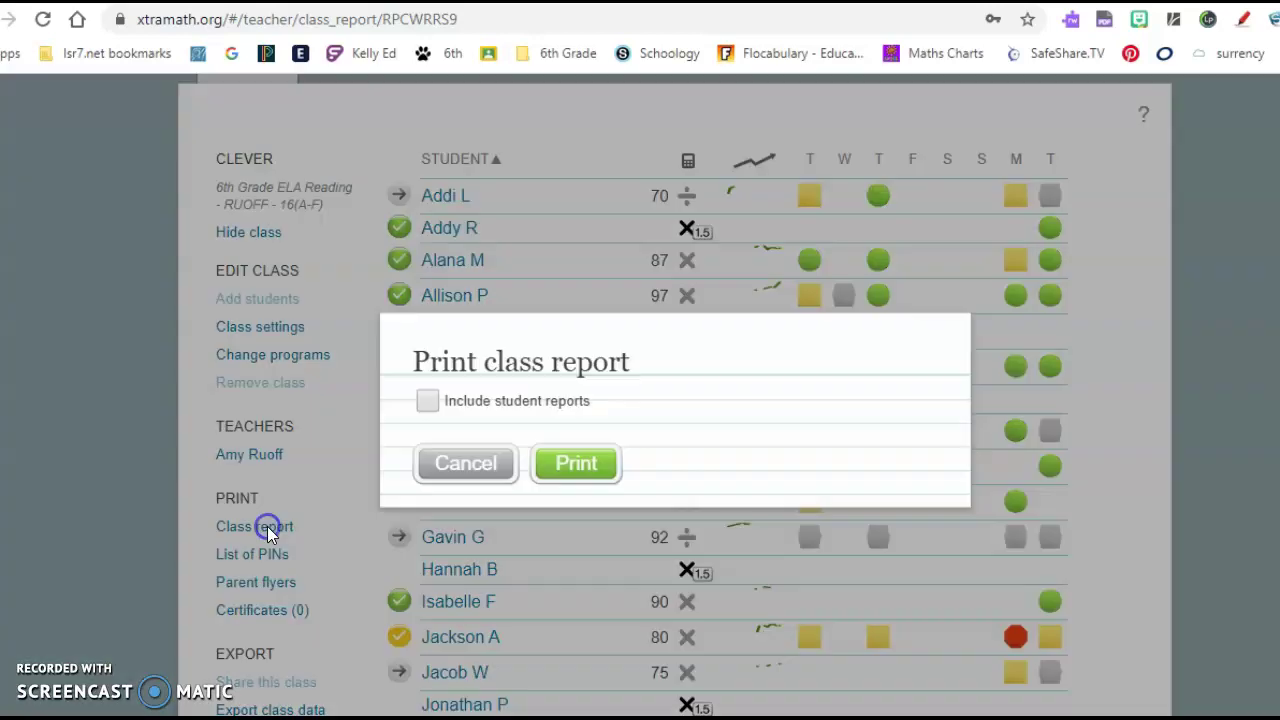
{"action": "left_click", "coordinate": [428, 401]}
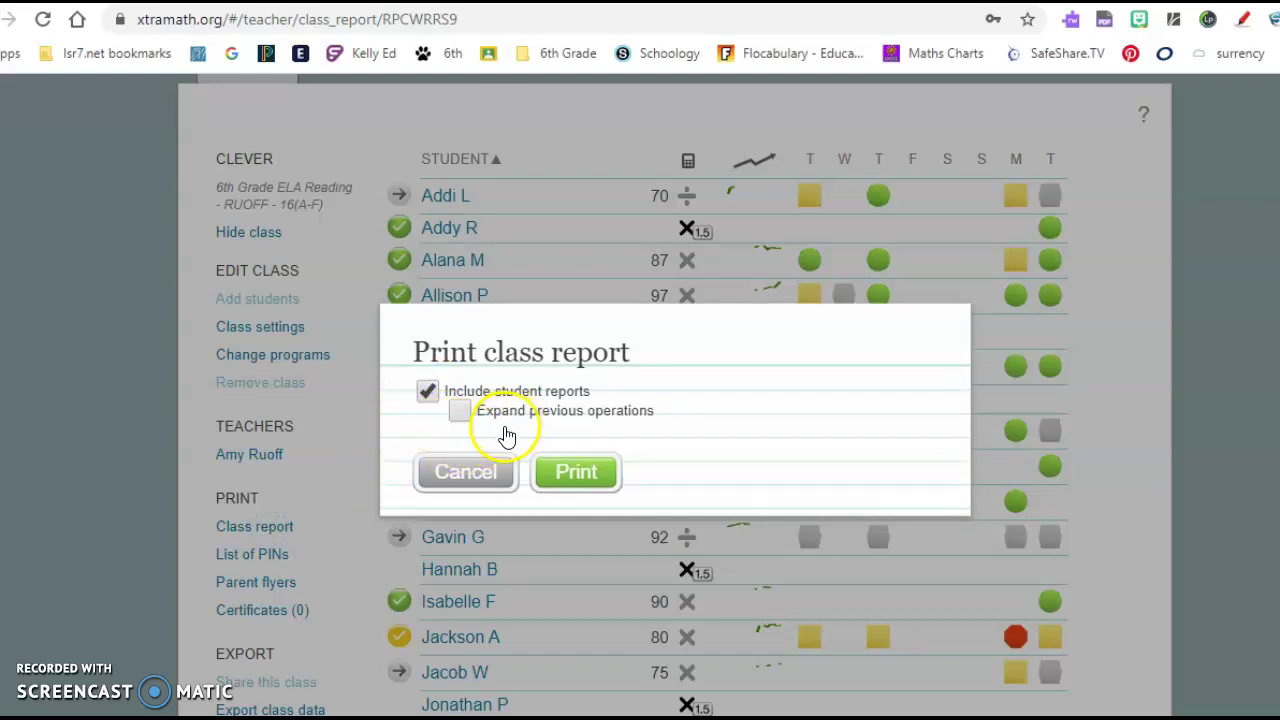
{"action": "left_click", "coordinate": [459, 410]}
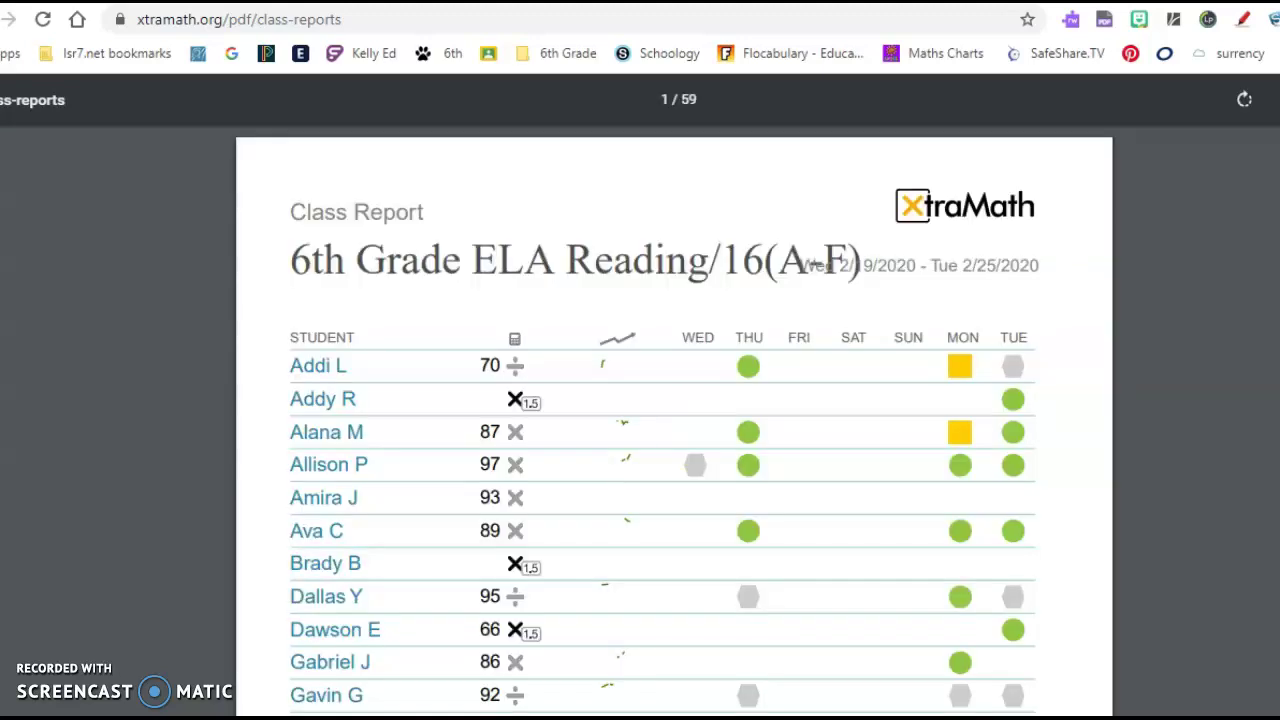
- Scroll the class report PDF's green dots down to the first student's Division report on page 3
{"action": "scroll", "coordinate": [674, 420], "scroll_direction": "down", "scroll_amount": 7}
{"action": "scroll", "coordinate": [674, 420], "scroll_direction": "up", "scroll_amount": 5}
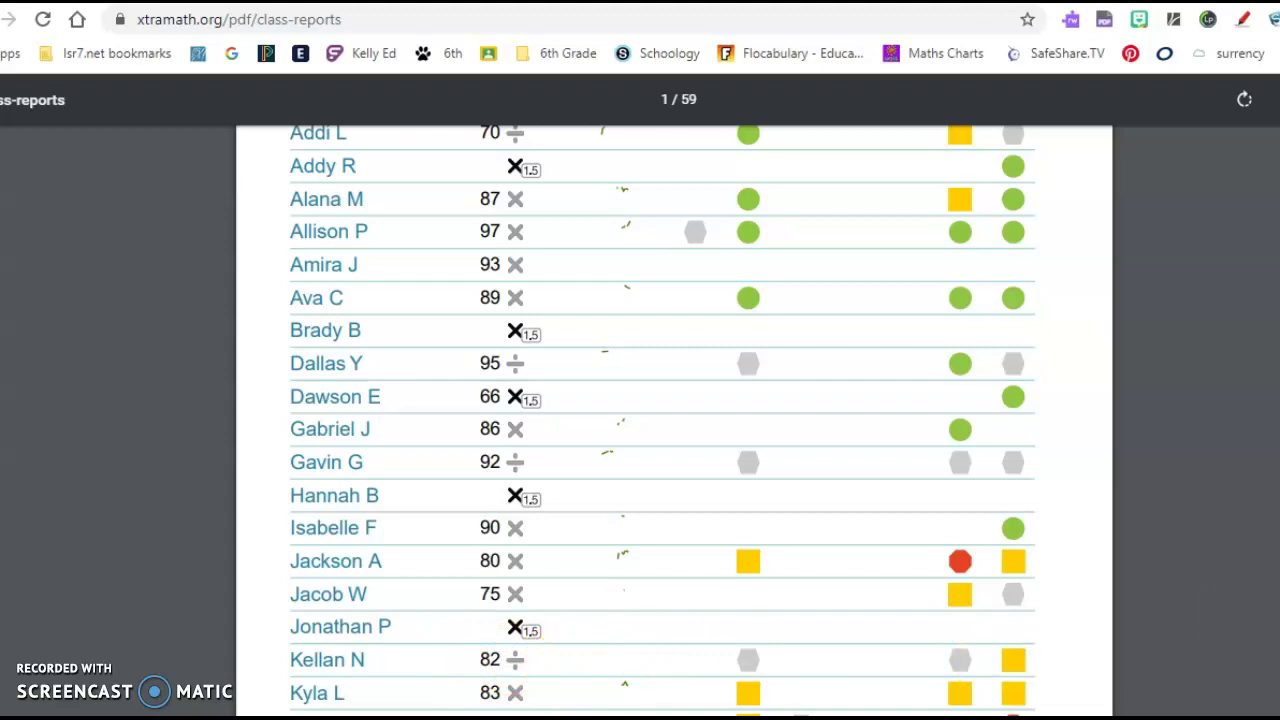
{"action": "scroll", "coordinate": [663, 420], "scroll_direction": "down", "scroll_amount": 8}
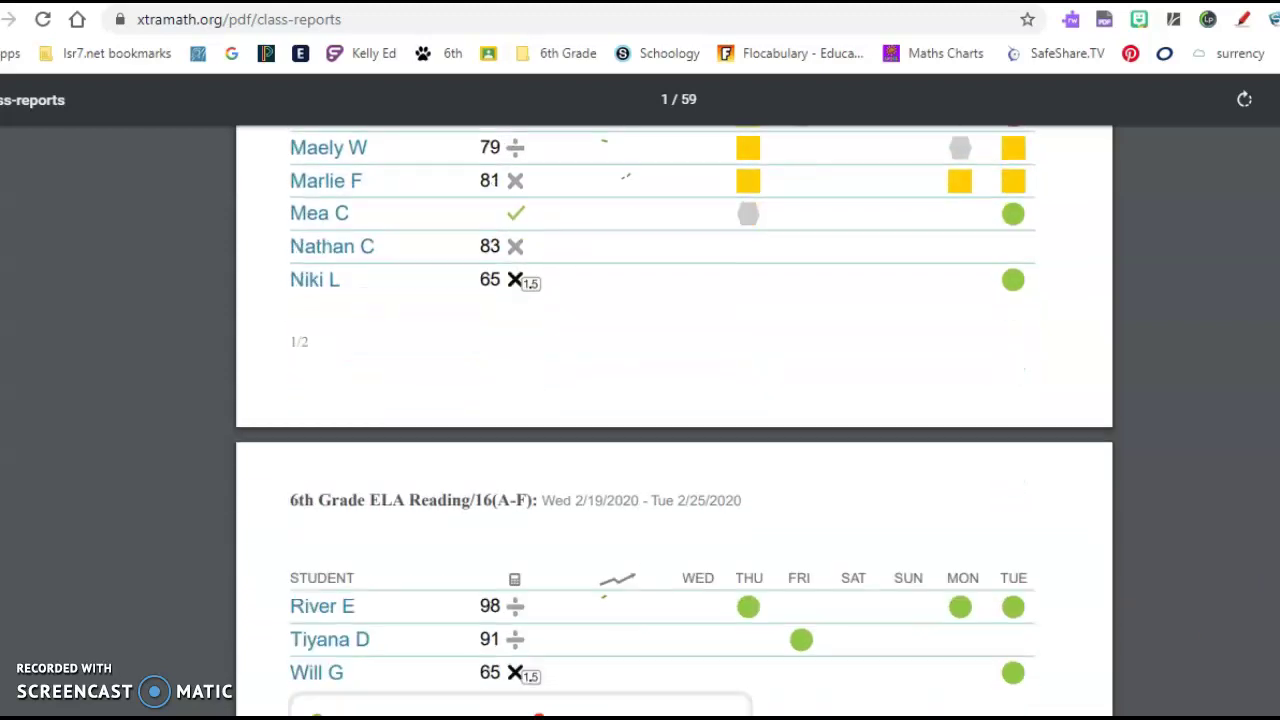
{"action": "scroll", "coordinate": [673, 420], "scroll_direction": "down", "scroll_amount": 5}
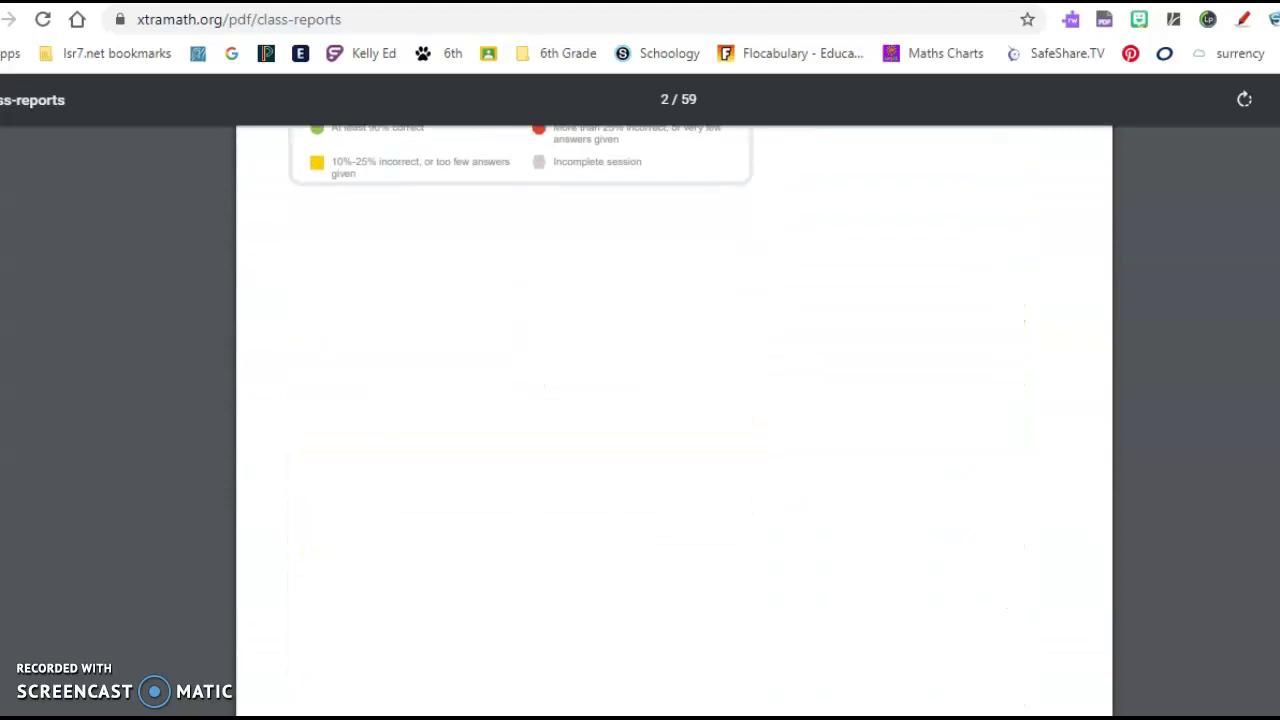
{"action": "scroll", "coordinate": [673, 420], "scroll_direction": "down", "scroll_amount": 6}
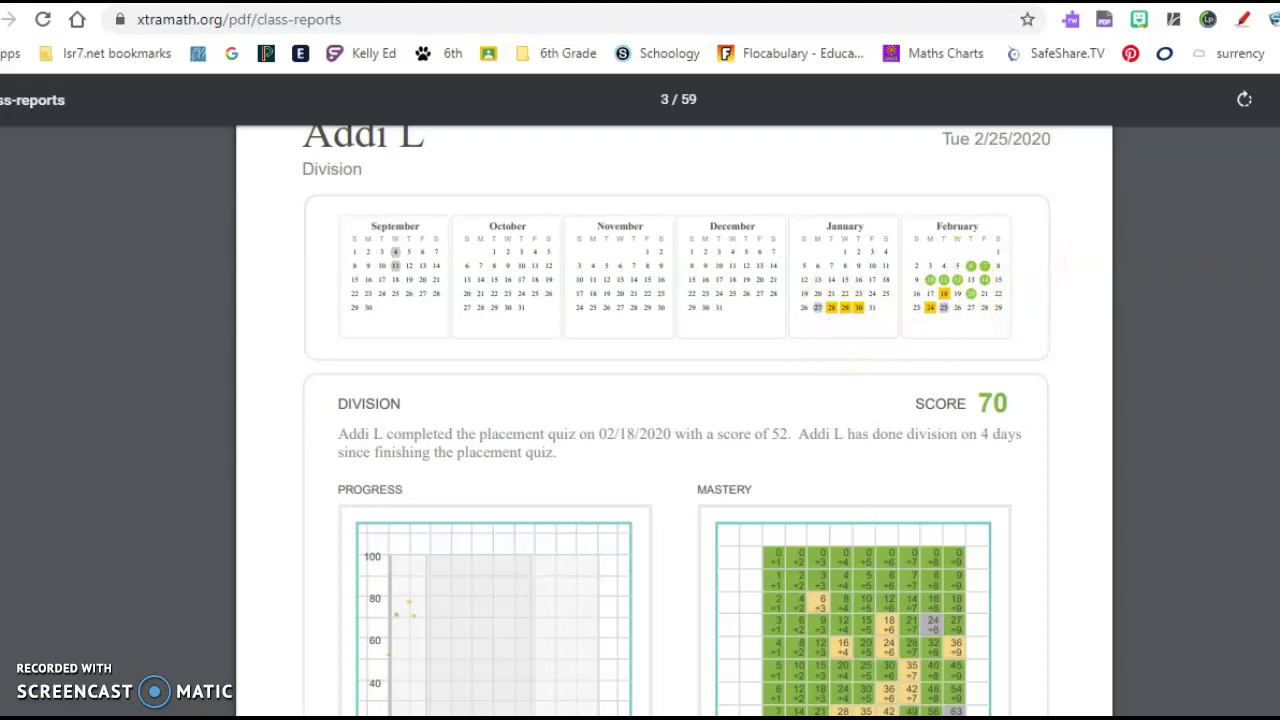
- Review the student's Division, Addition and Multiplication (92) sections, then jump back to page 1
{"action": "scroll", "coordinate": [617, 505], "scroll_direction": "down", "scroll_amount": 3}
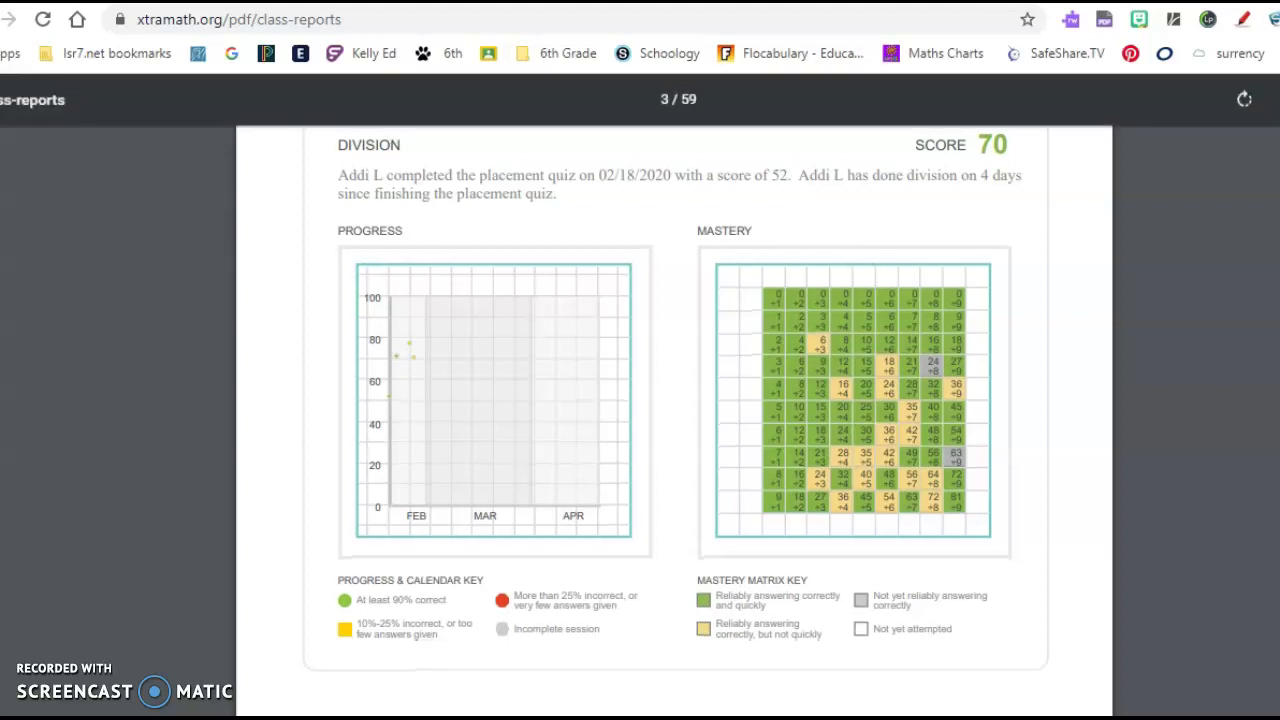
{"action": "scroll", "coordinate": [676, 420], "scroll_direction": "down", "scroll_amount": 2}
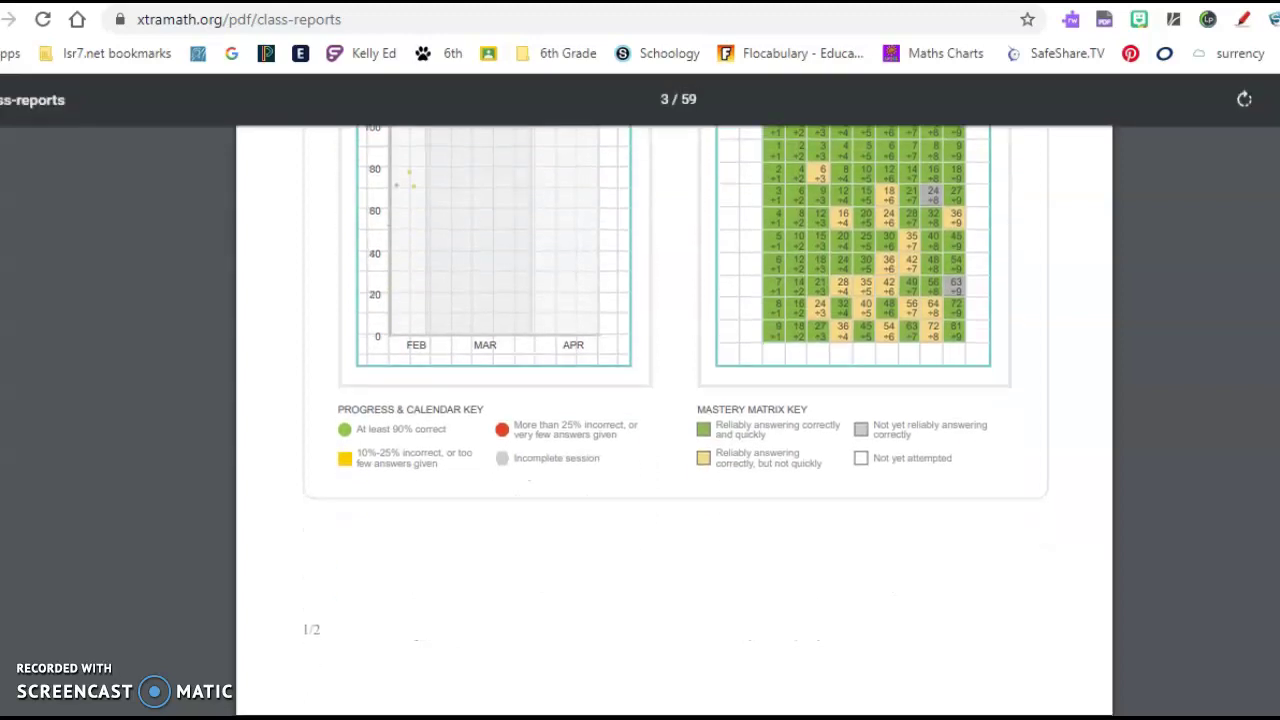
{"action": "scroll", "coordinate": [676, 420], "scroll_direction": "down", "scroll_amount": 7}
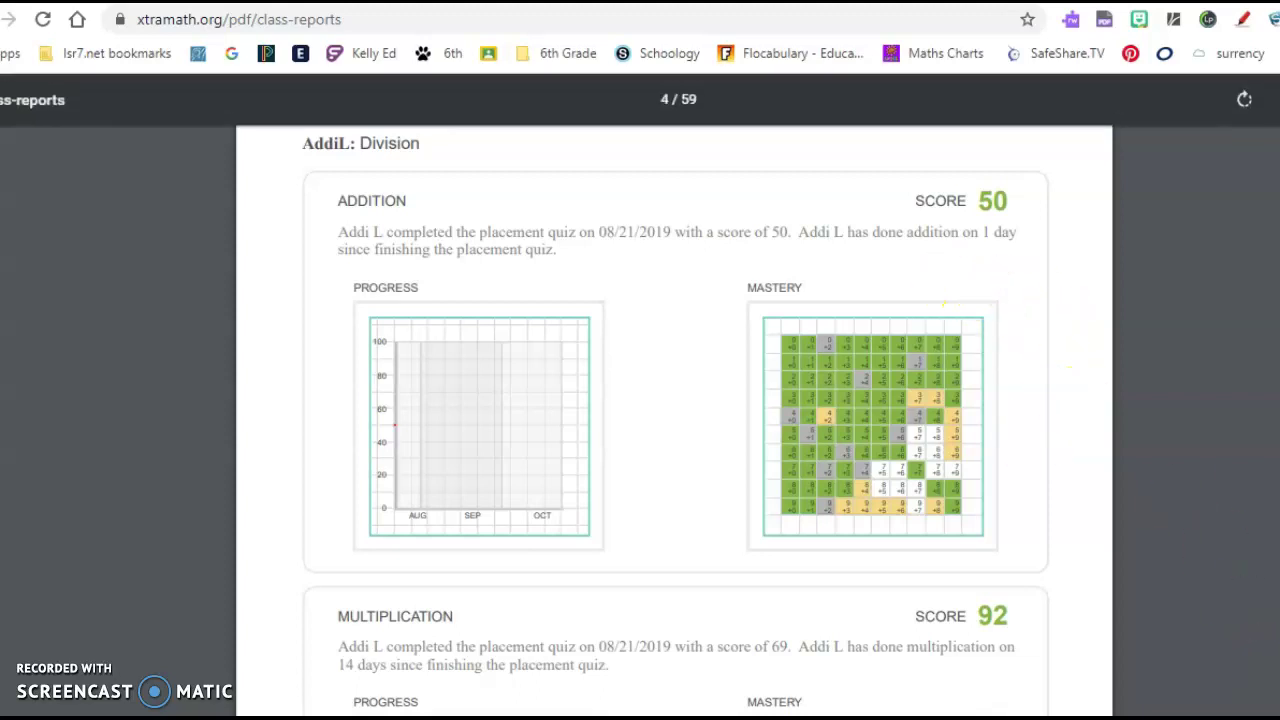
{"action": "scroll", "coordinate": [676, 420], "scroll_direction": "down", "scroll_amount": 4}
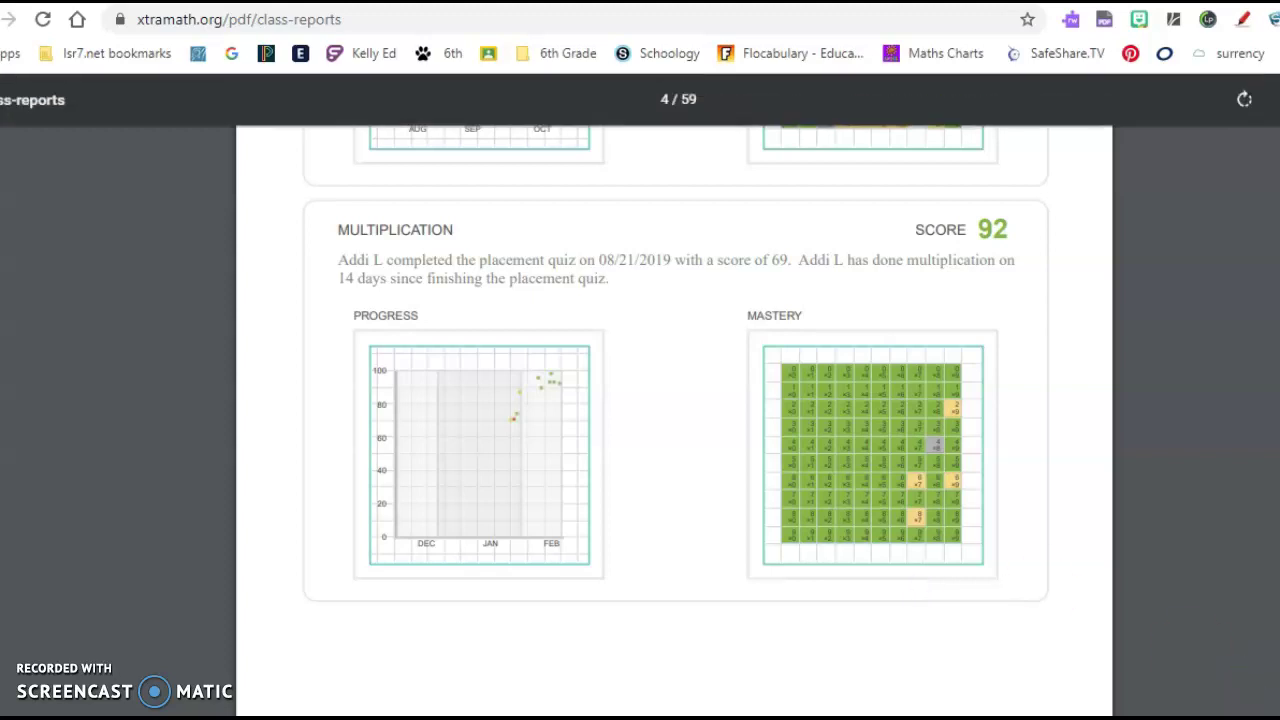
{"action": "key", "text": "Home"}
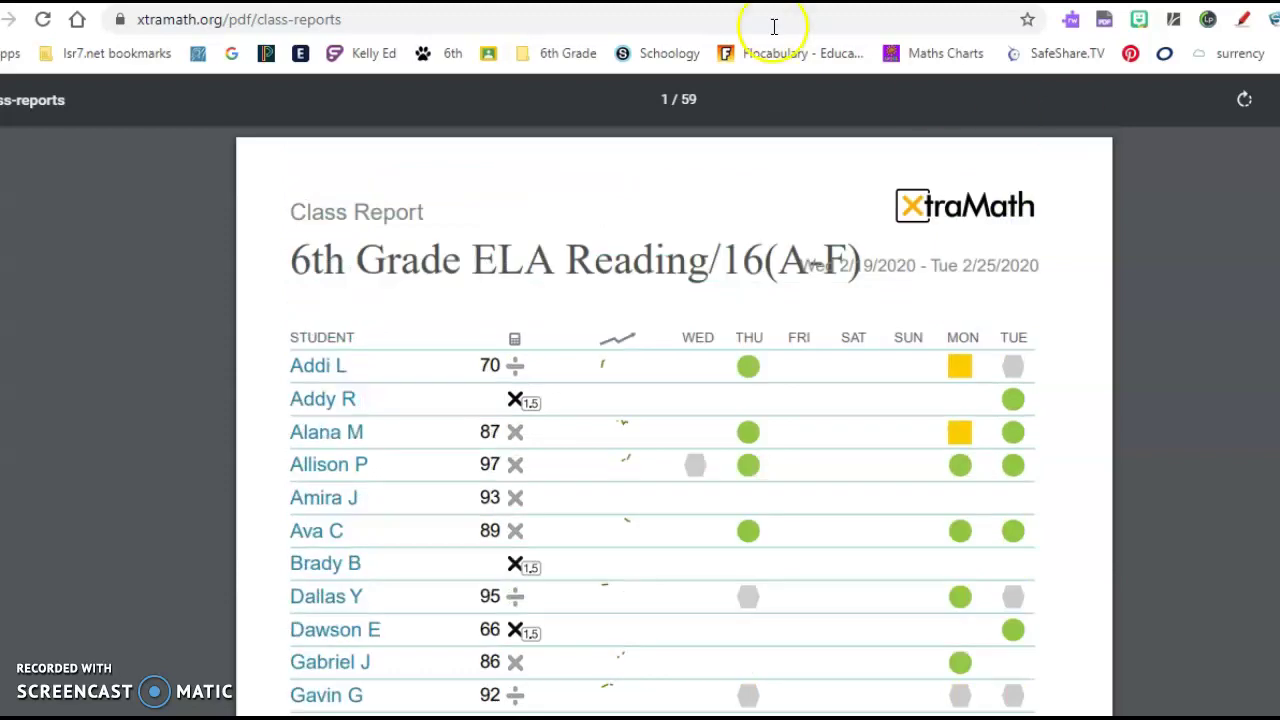
- Close the PDF, cancel the Class settings dialog, and open Change programs under Edit Class
{"action": "key", "text": "ctrl+w"}
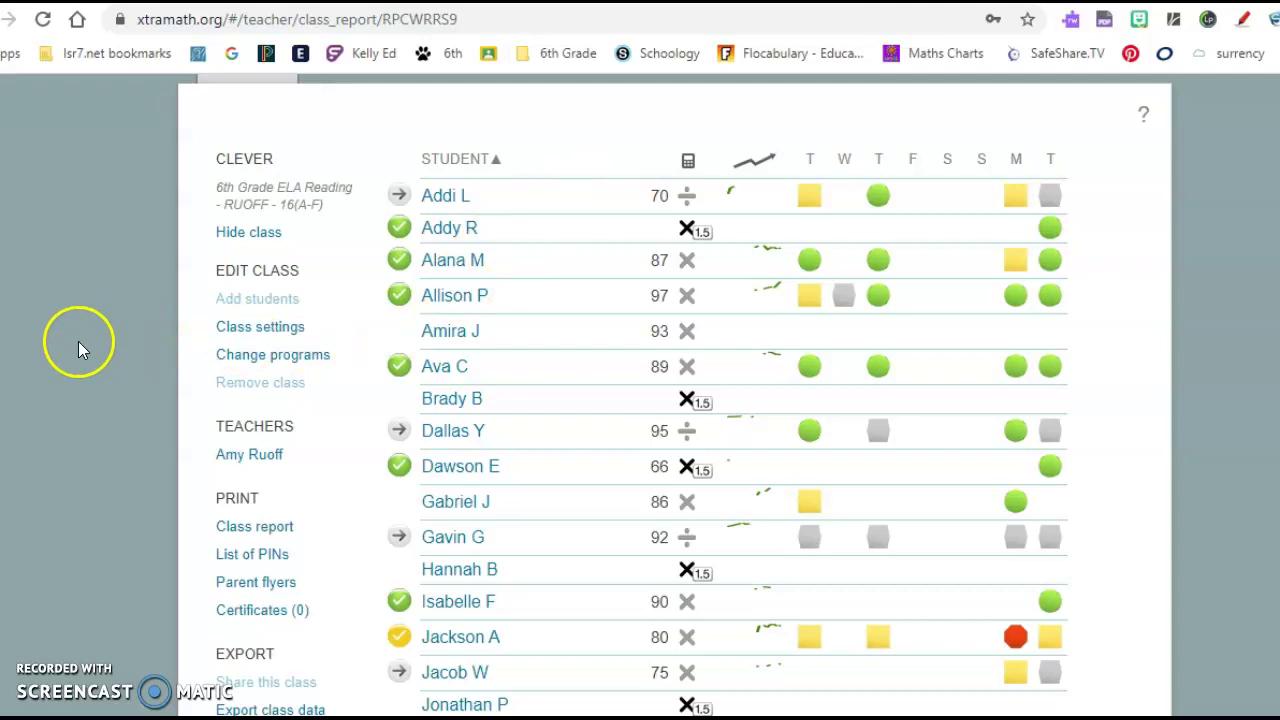
{"action": "left_click", "coordinate": [246, 328]}
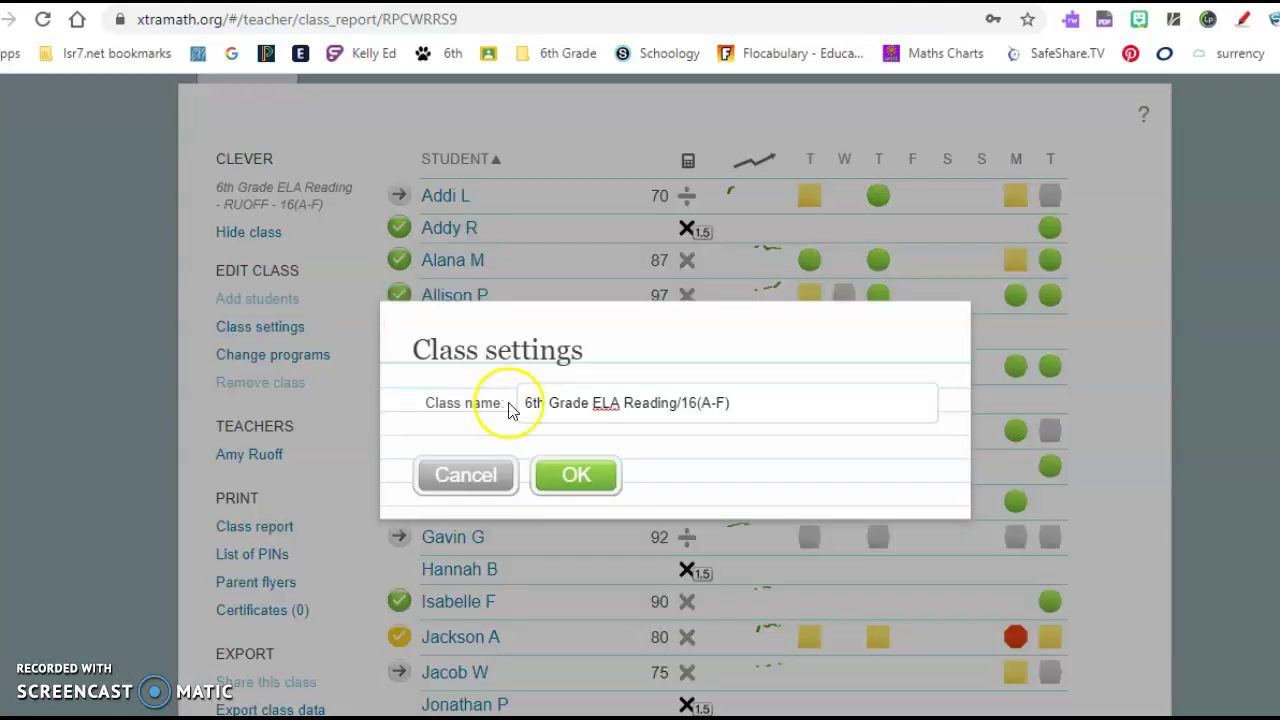
{"action": "left_click", "coordinate": [497, 474]}
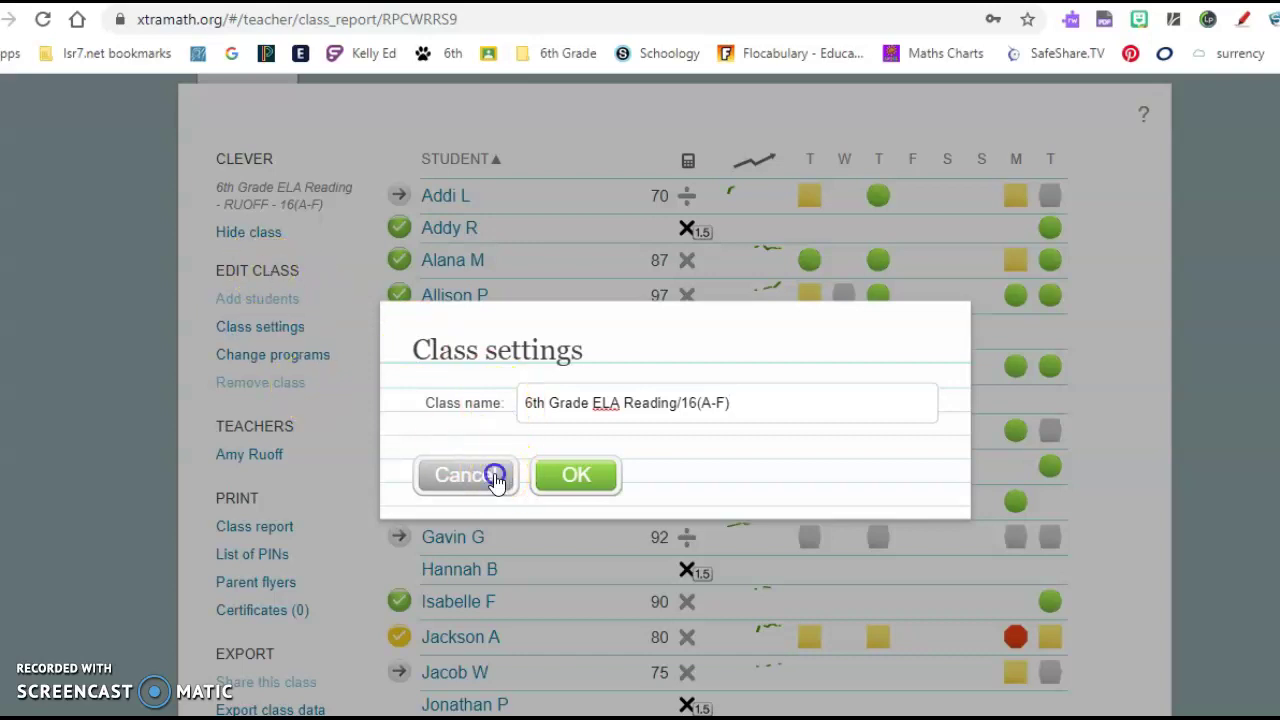
{"action": "left_click", "coordinate": [306, 362]}
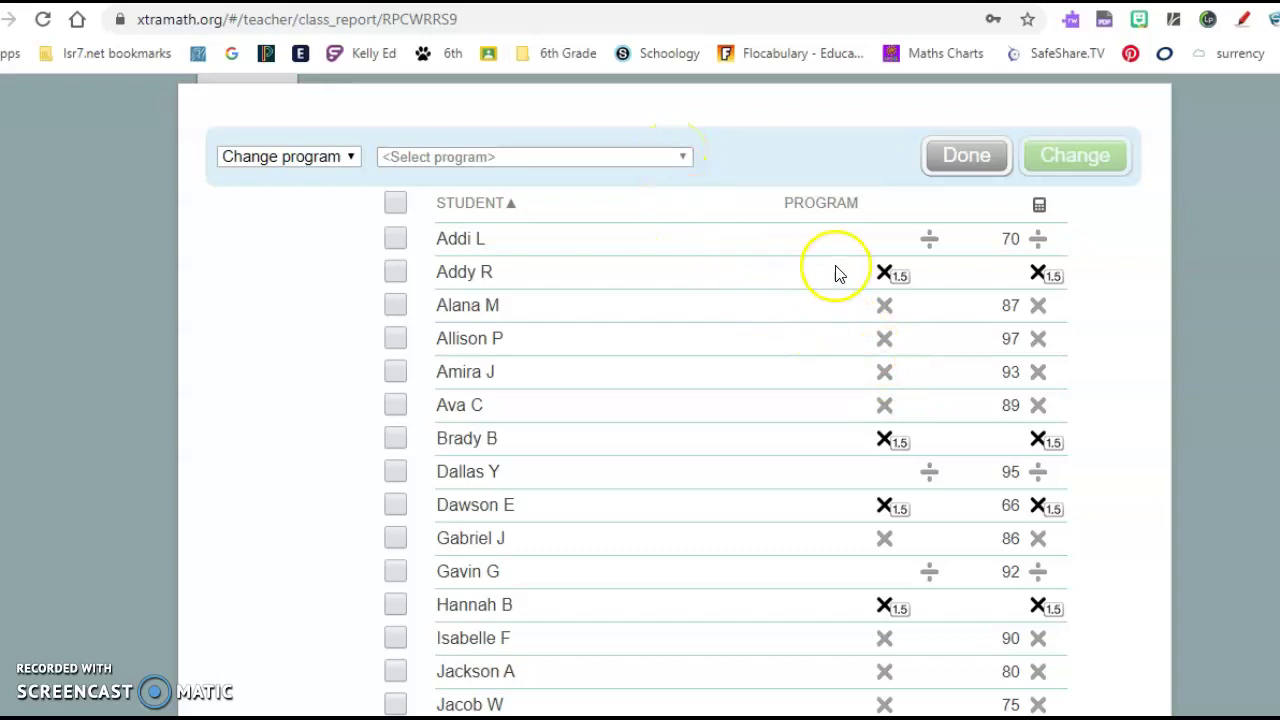
- Select the students and give them a Custom Program with Multiplication as the operation
{"action": "left_click", "coordinate": [396, 272]}
{"action": "left_click", "coordinate": [395, 432]}
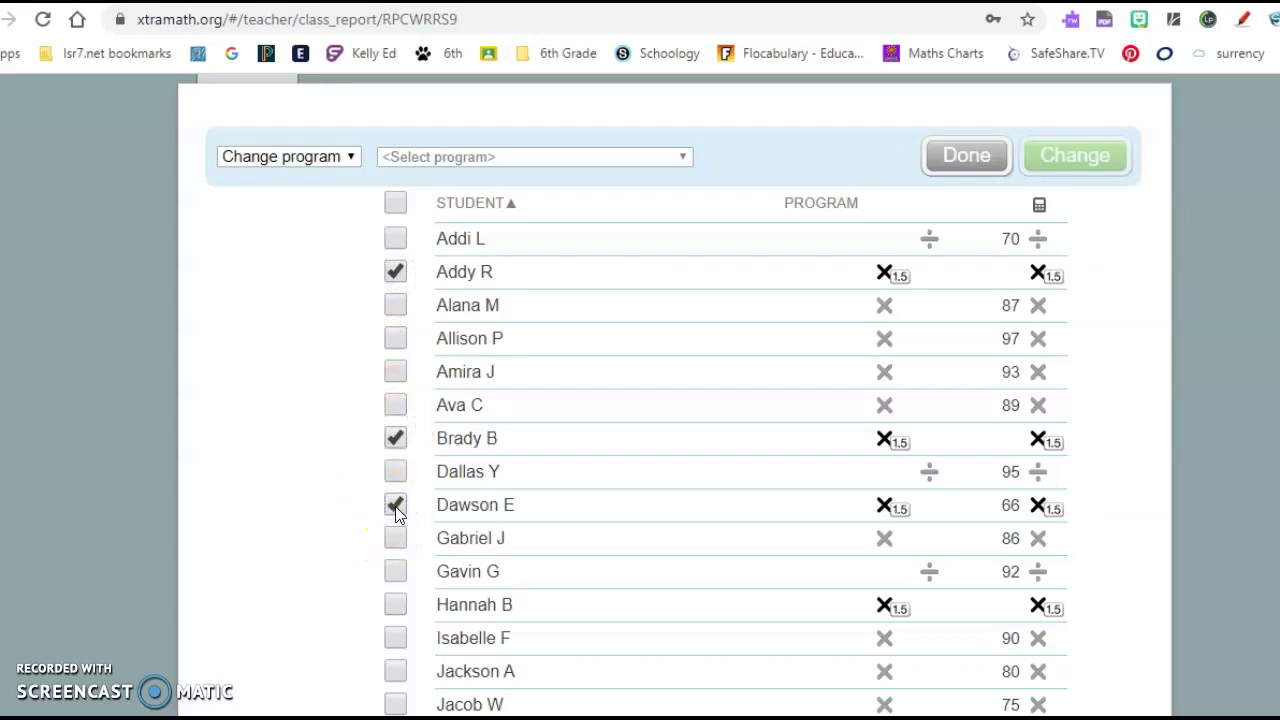
{"action": "left_click", "coordinate": [621, 157]}
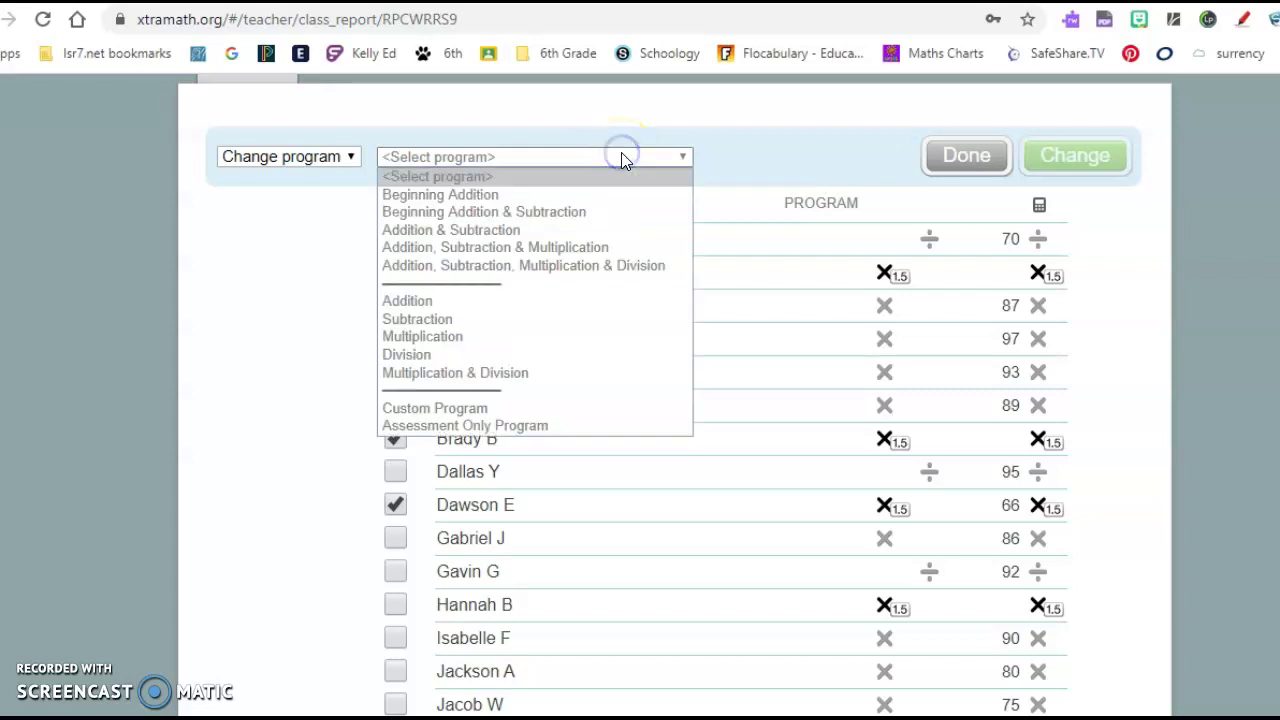
{"action": "left_click", "coordinate": [569, 410]}
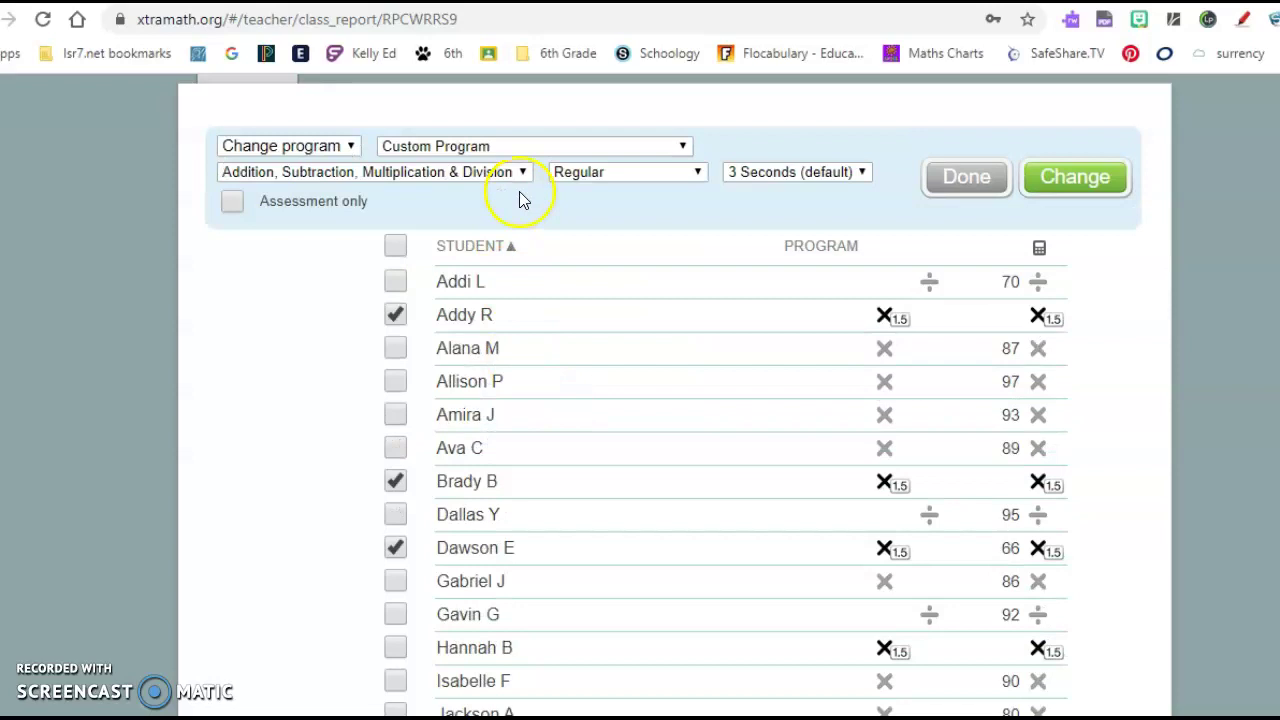
{"action": "left_click", "coordinate": [522, 175]}
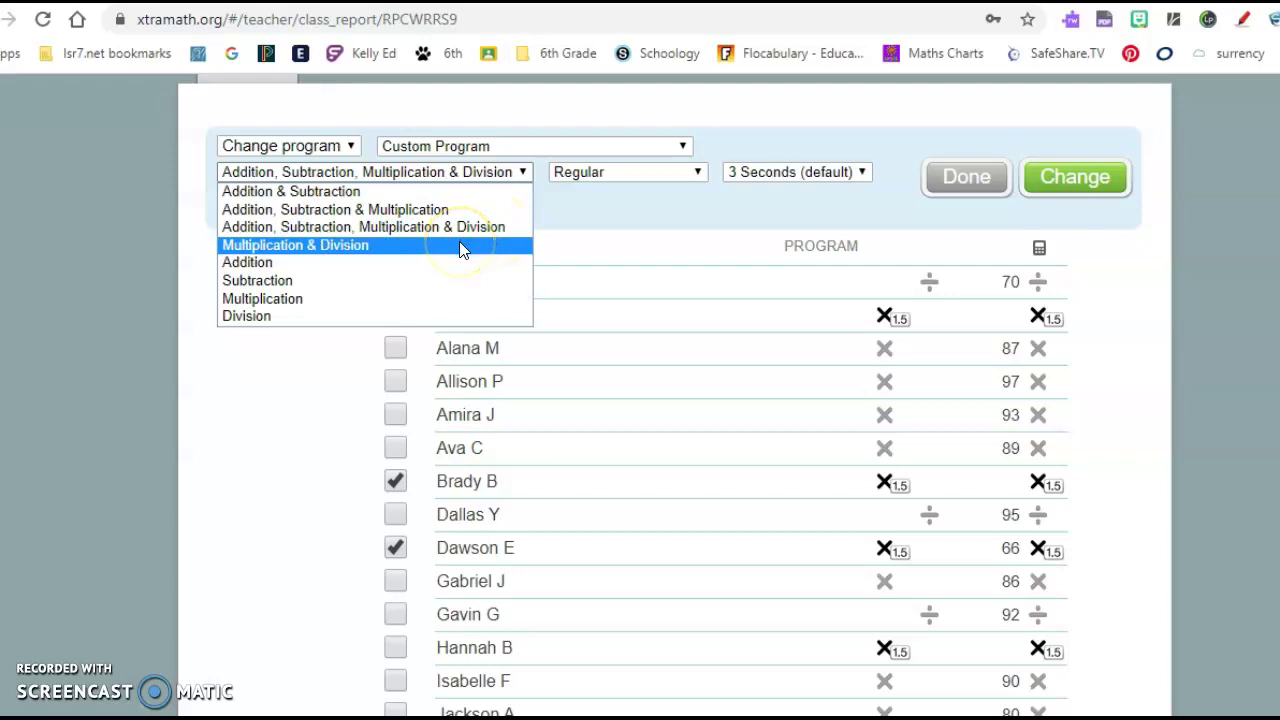
{"action": "left_click_drag", "start_coordinate": [392, 298], "coordinate": [393, 317]}
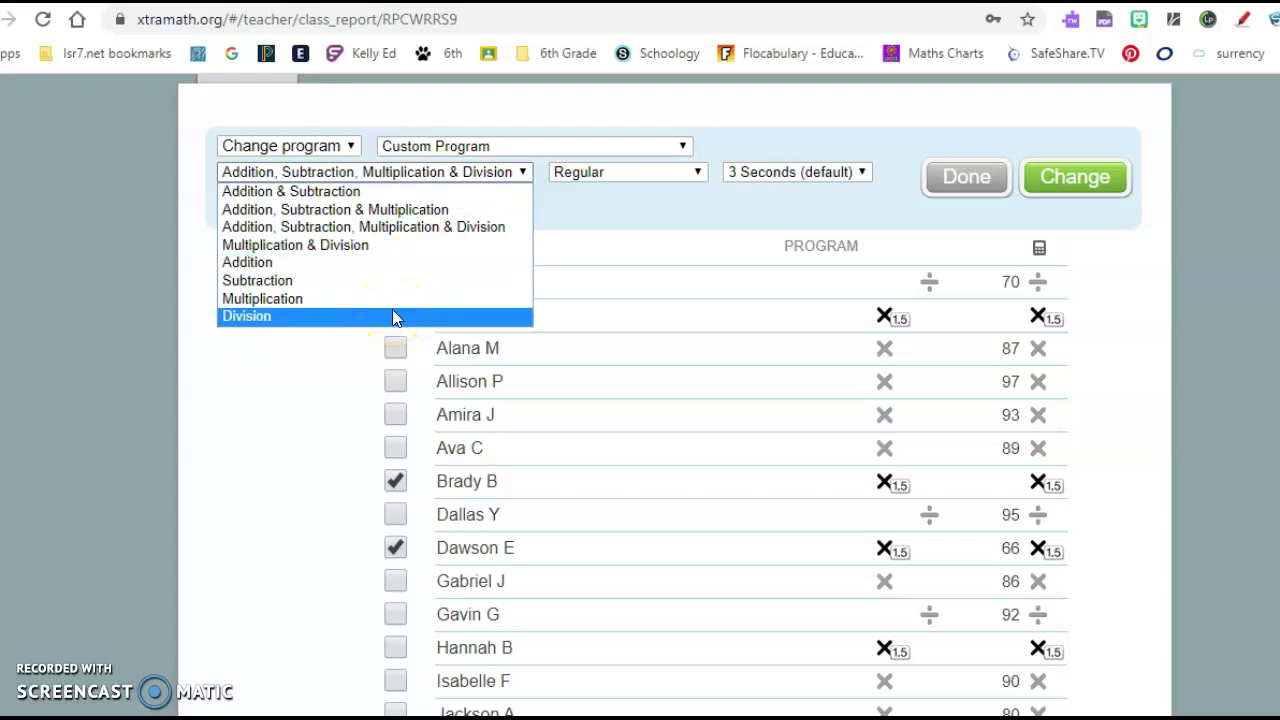
{"action": "left_click", "coordinate": [381, 298]}
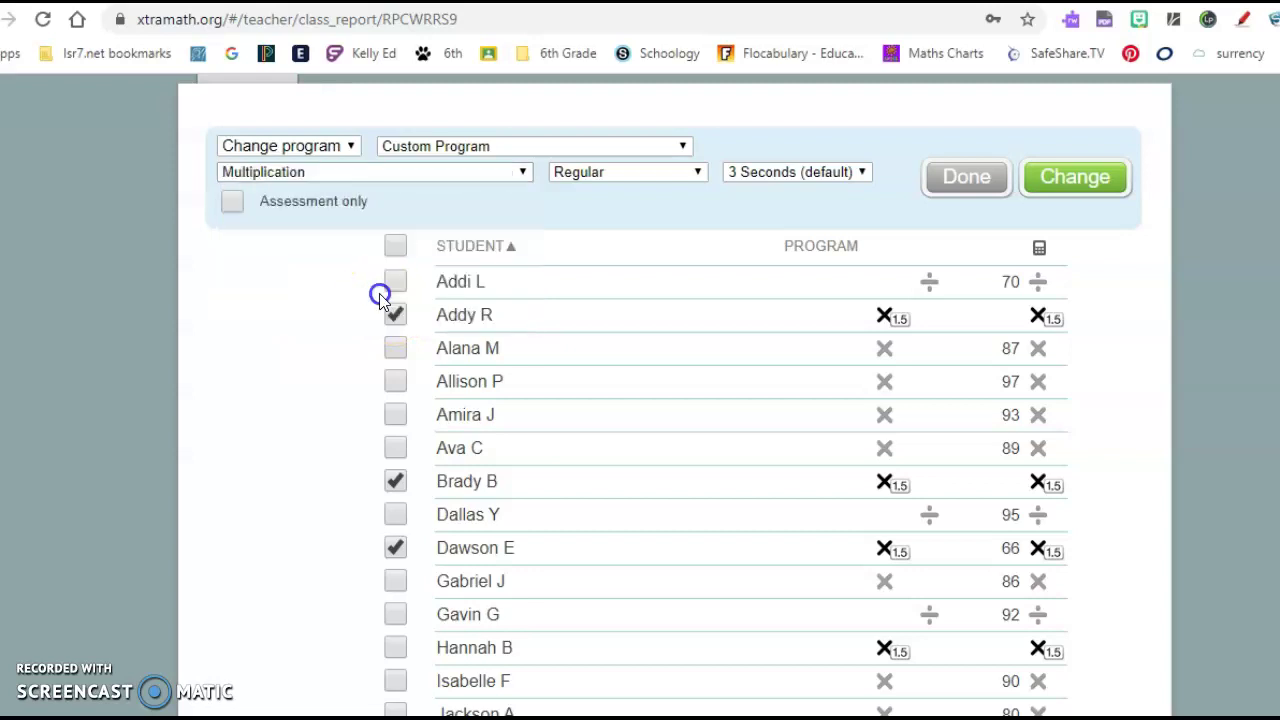
- Set the fact range to Expanded (12) BETA, keep 3 seconds, and finish with Done
{"action": "left_click", "coordinate": [641, 181]}
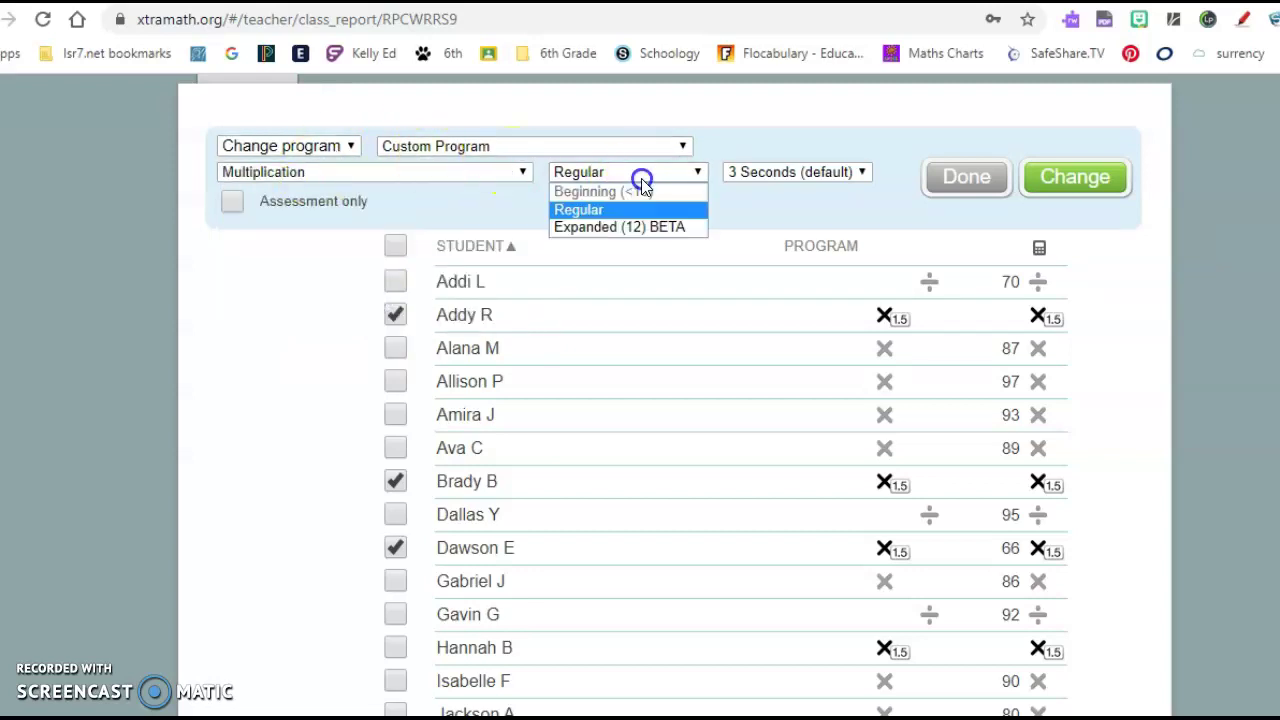
{"action": "left_click", "coordinate": [685, 227]}
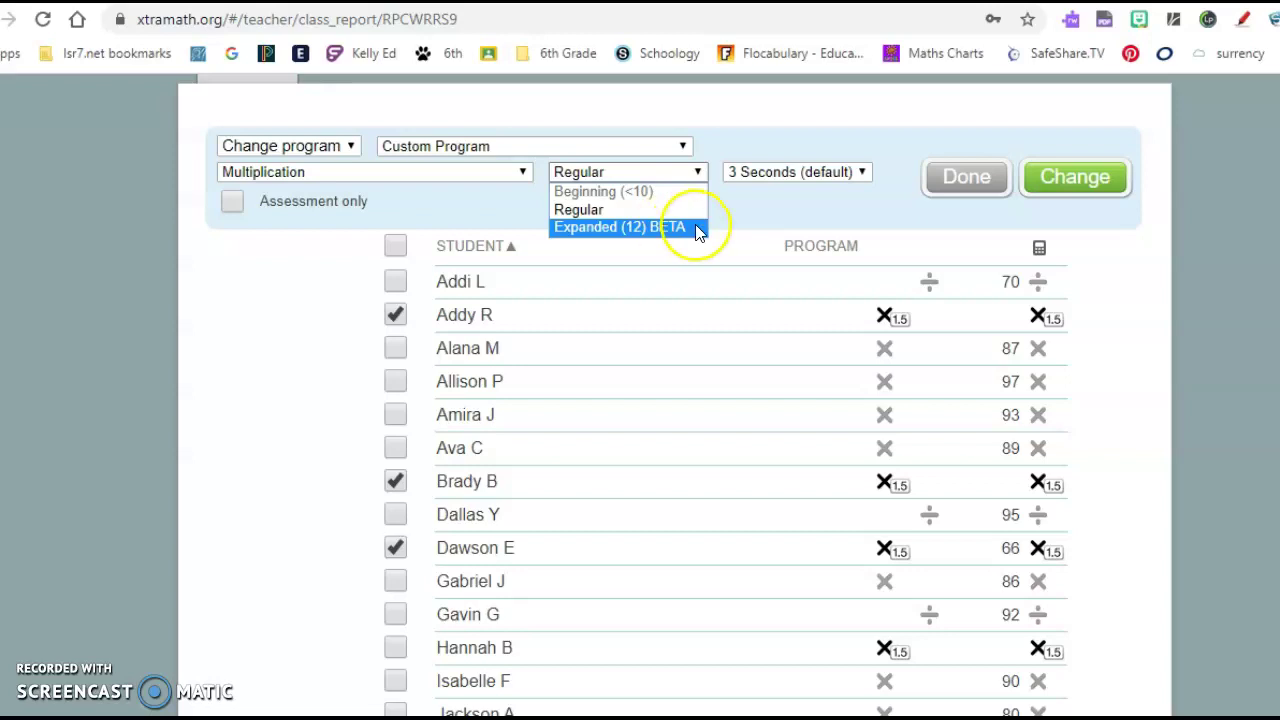
{"action": "left_click", "coordinate": [789, 175]}
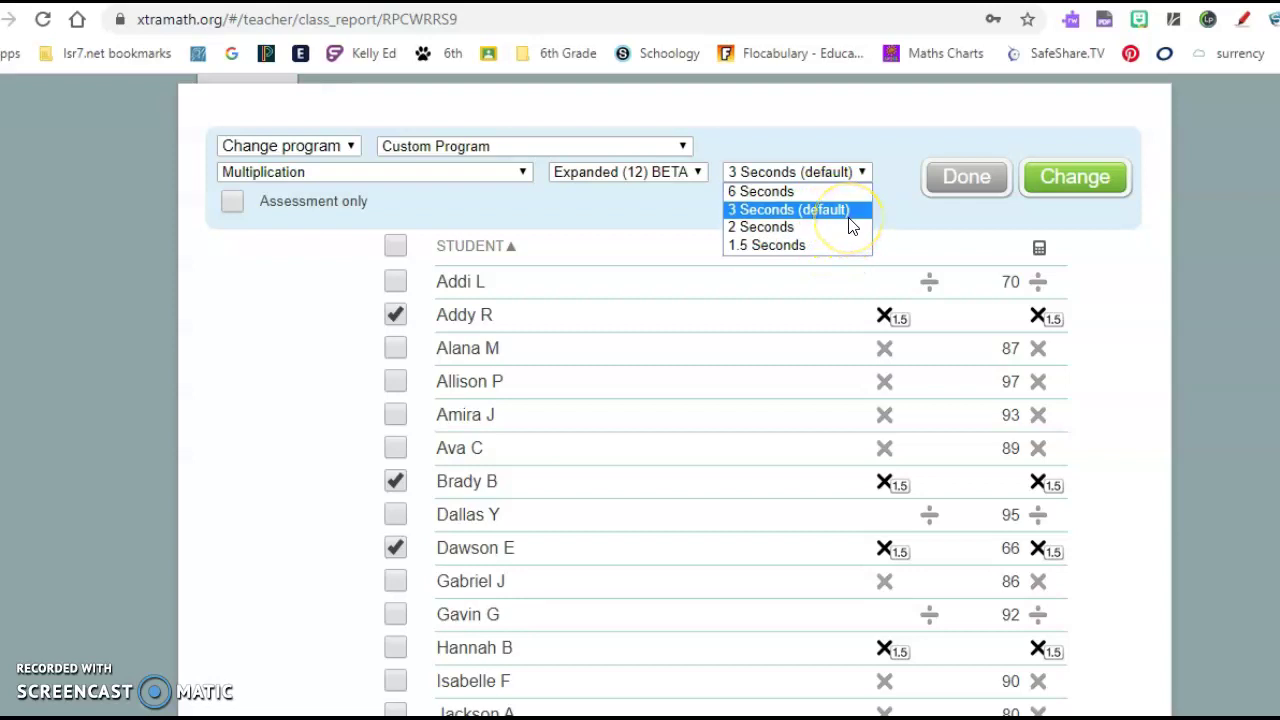
{"action": "left_click", "coordinate": [555, 222]}
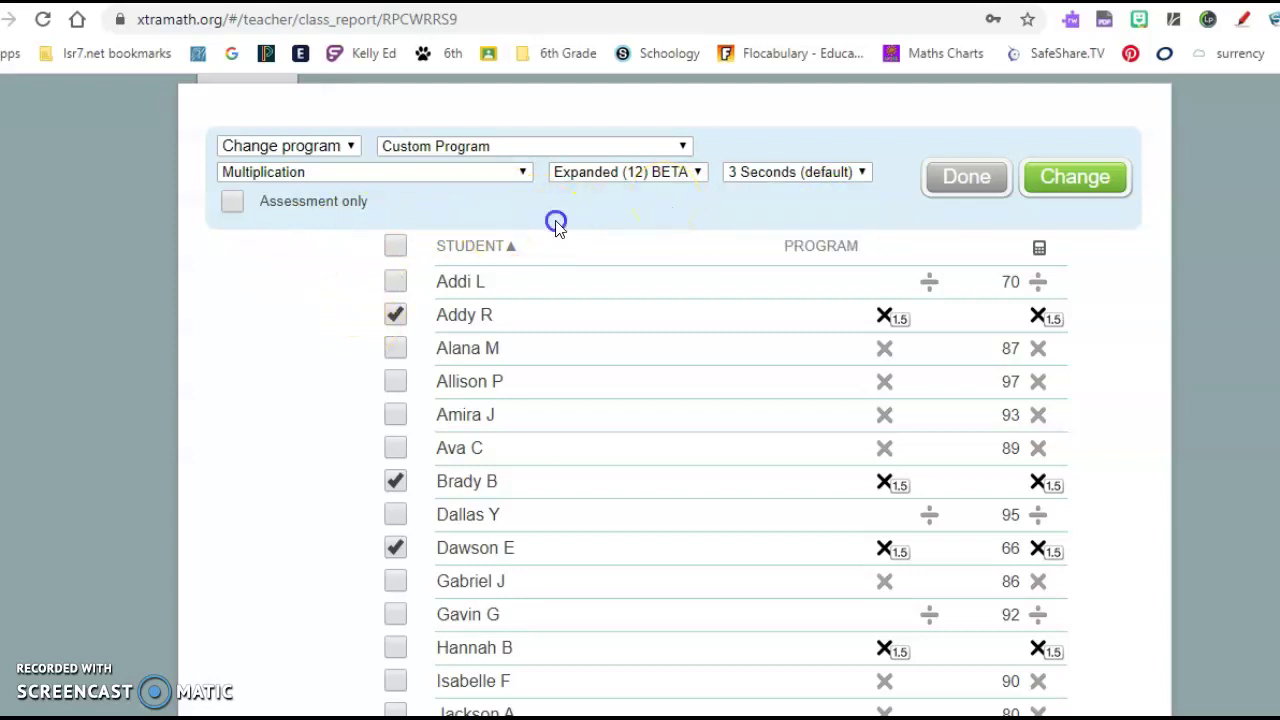
{"action": "left_click", "coordinate": [980, 182]}
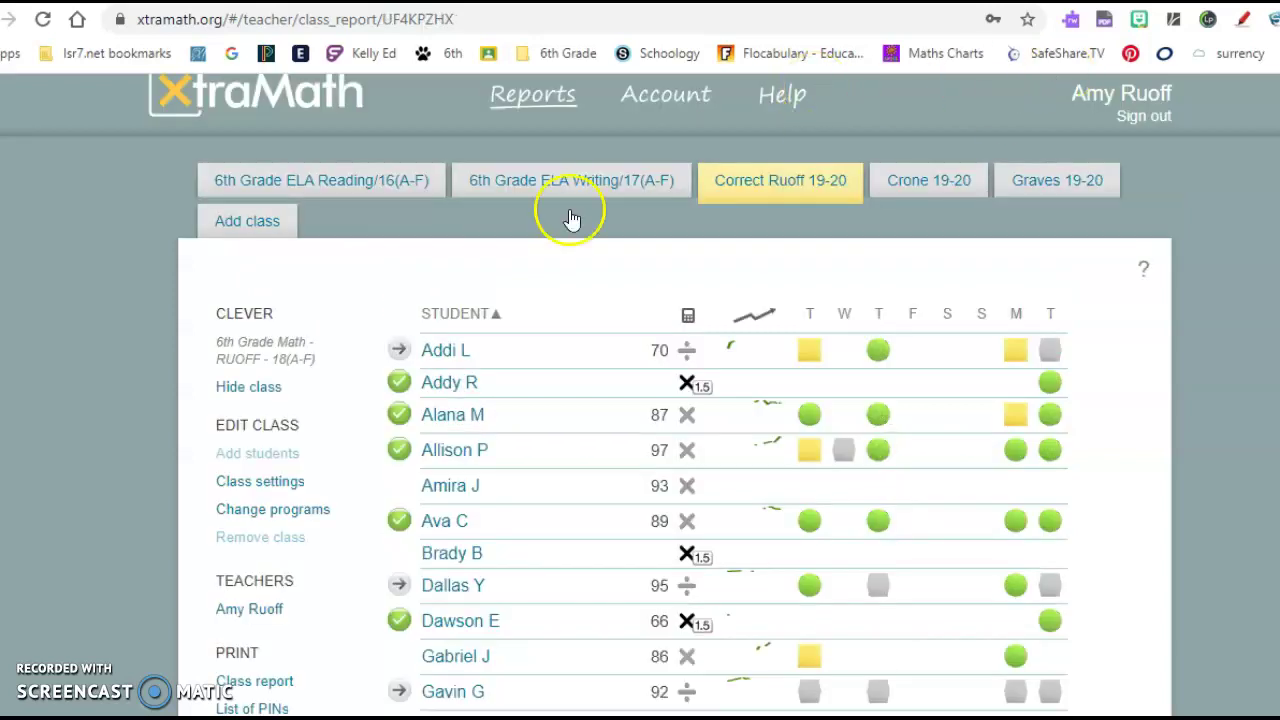
- Open a student's settings and preview the Beginning Addition and Beginning Addition & Subtraction programs
{"action": "left_click", "coordinate": [457, 386]}
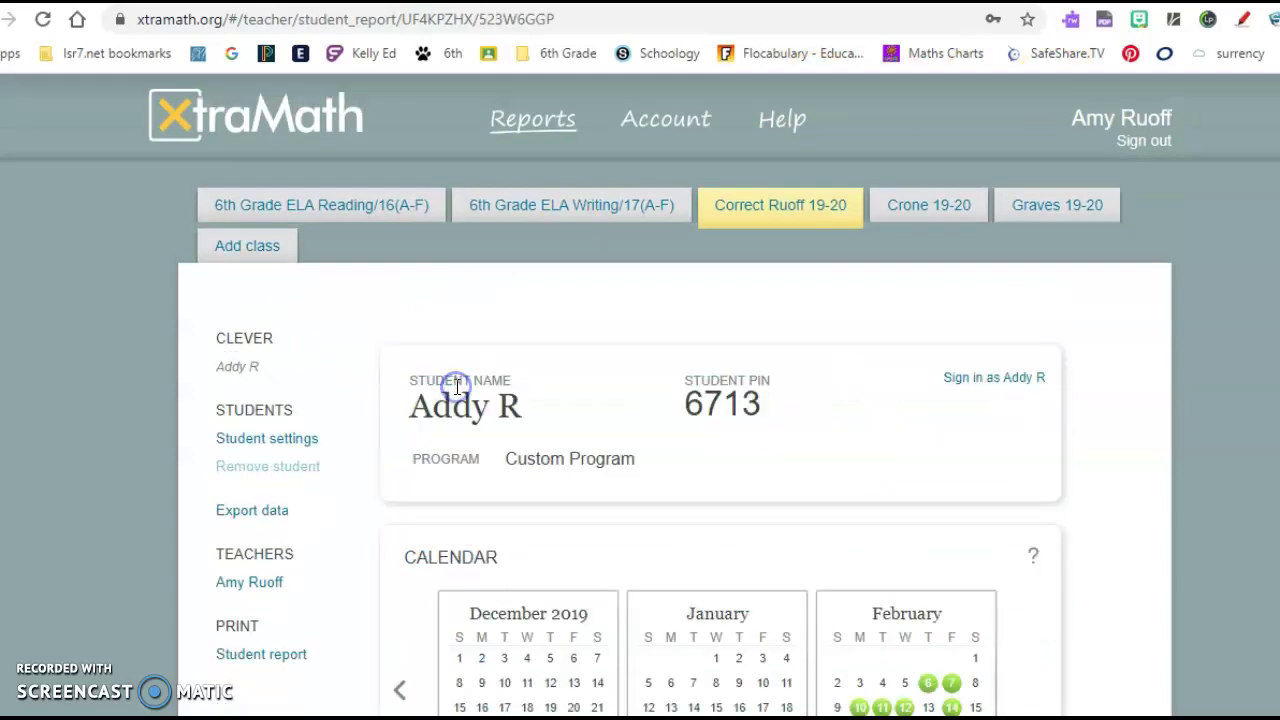
{"action": "left_click", "coordinate": [306, 441]}
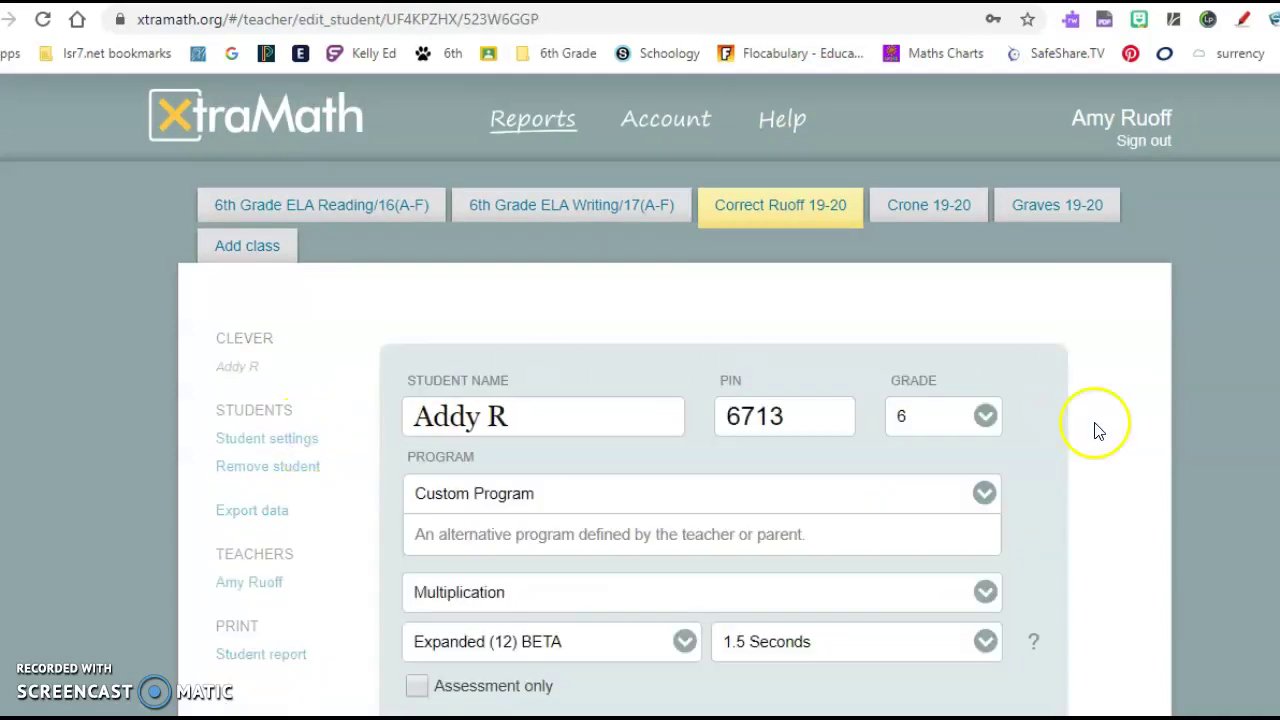
{"action": "scroll", "coordinate": [640, 400], "scroll_direction": "down", "scroll_amount": 2}
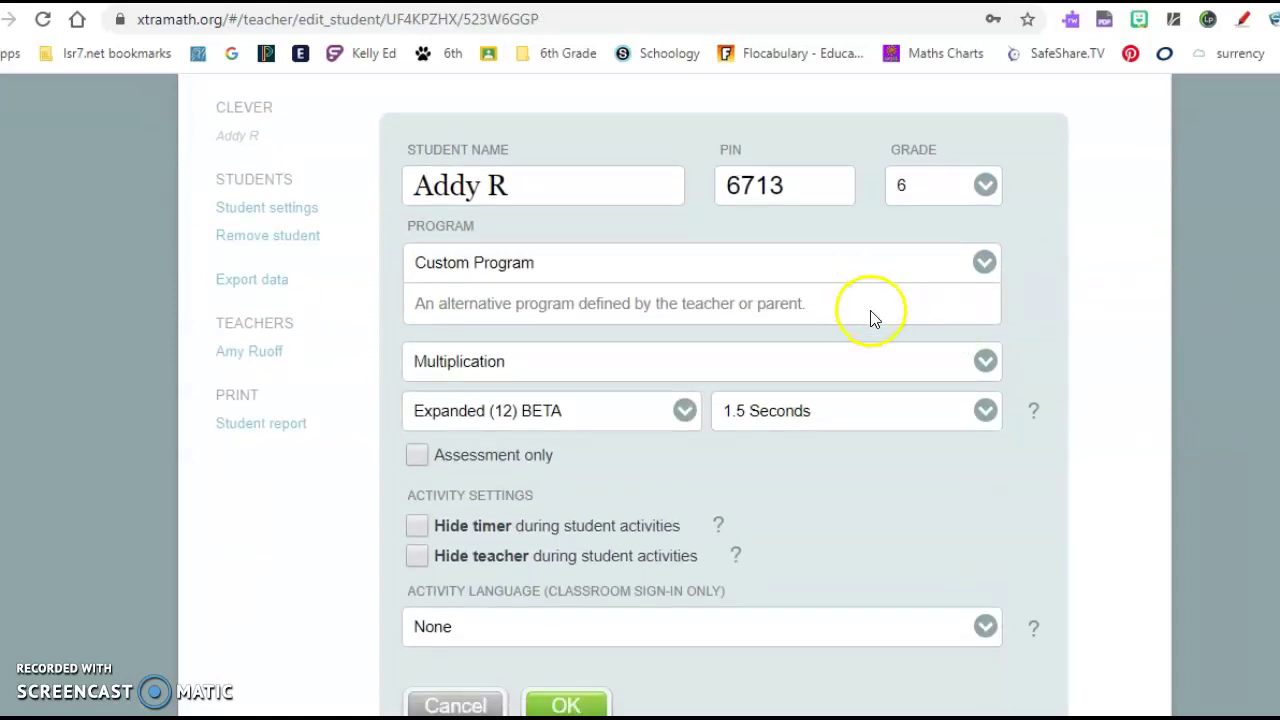
{"action": "left_click", "coordinate": [984, 262]}
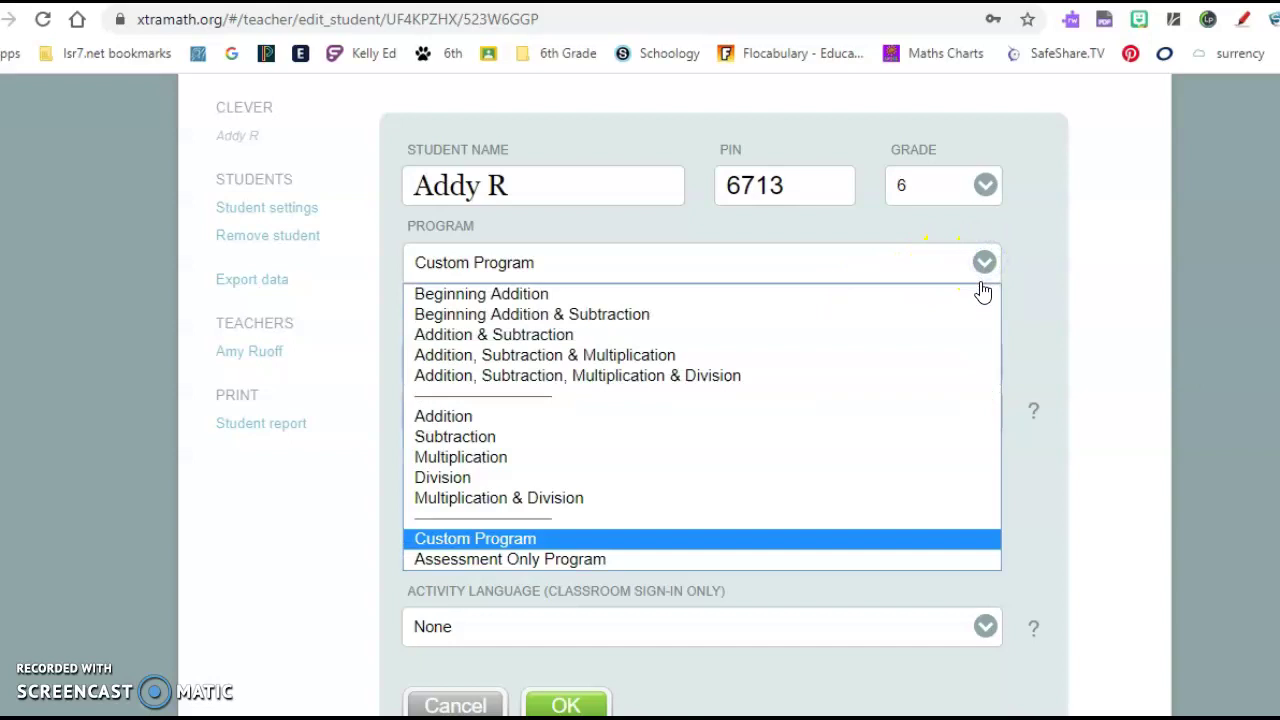
{"action": "left_click", "coordinate": [947, 294]}
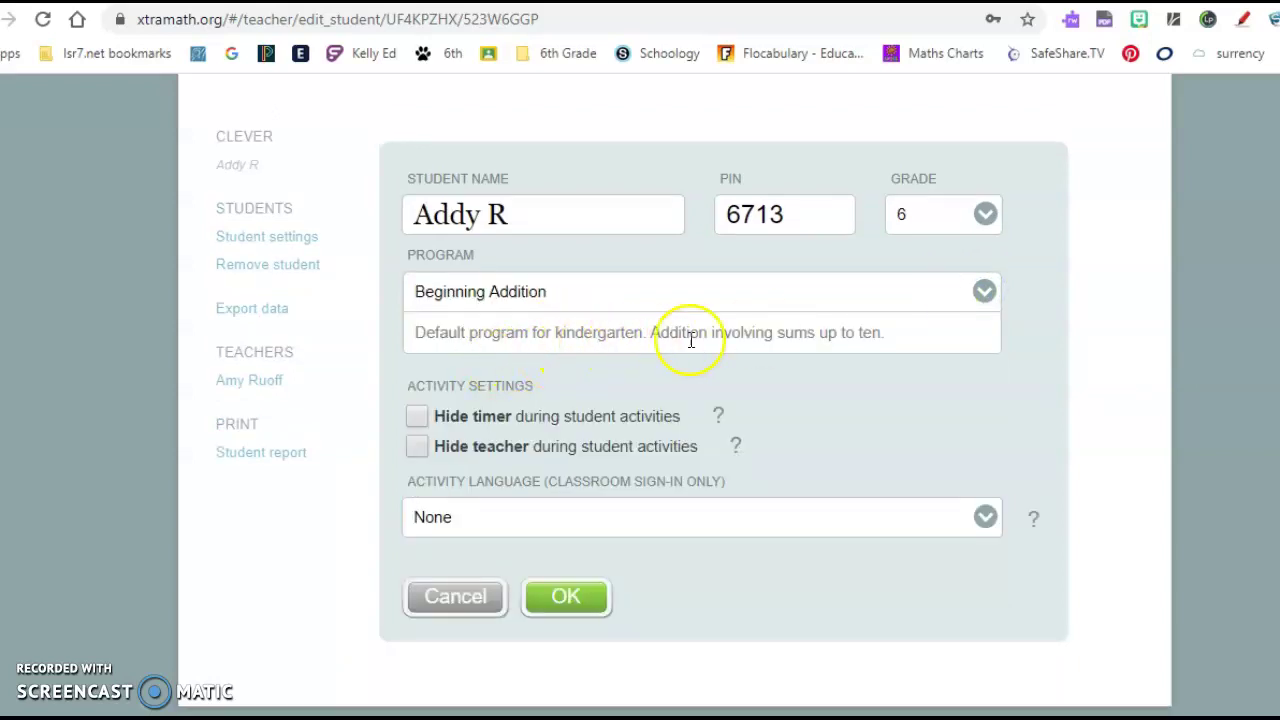
{"action": "left_click", "coordinate": [986, 292]}
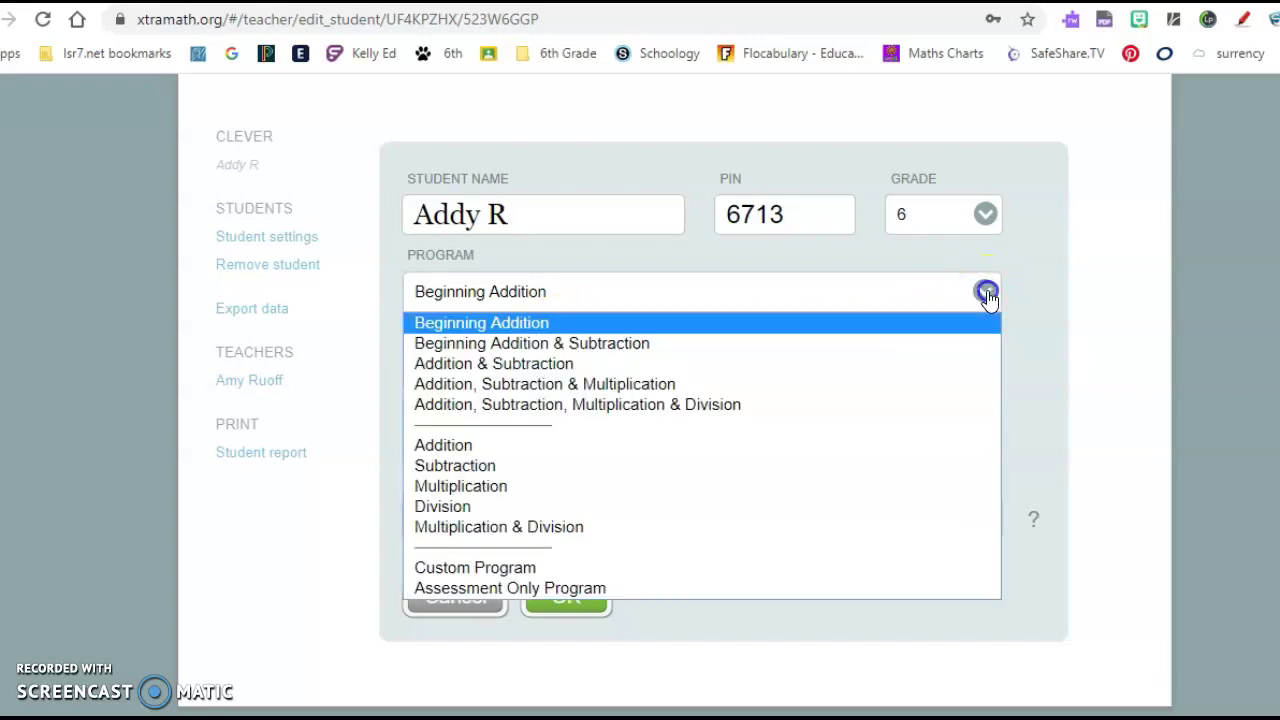
{"action": "left_click", "coordinate": [622, 343]}
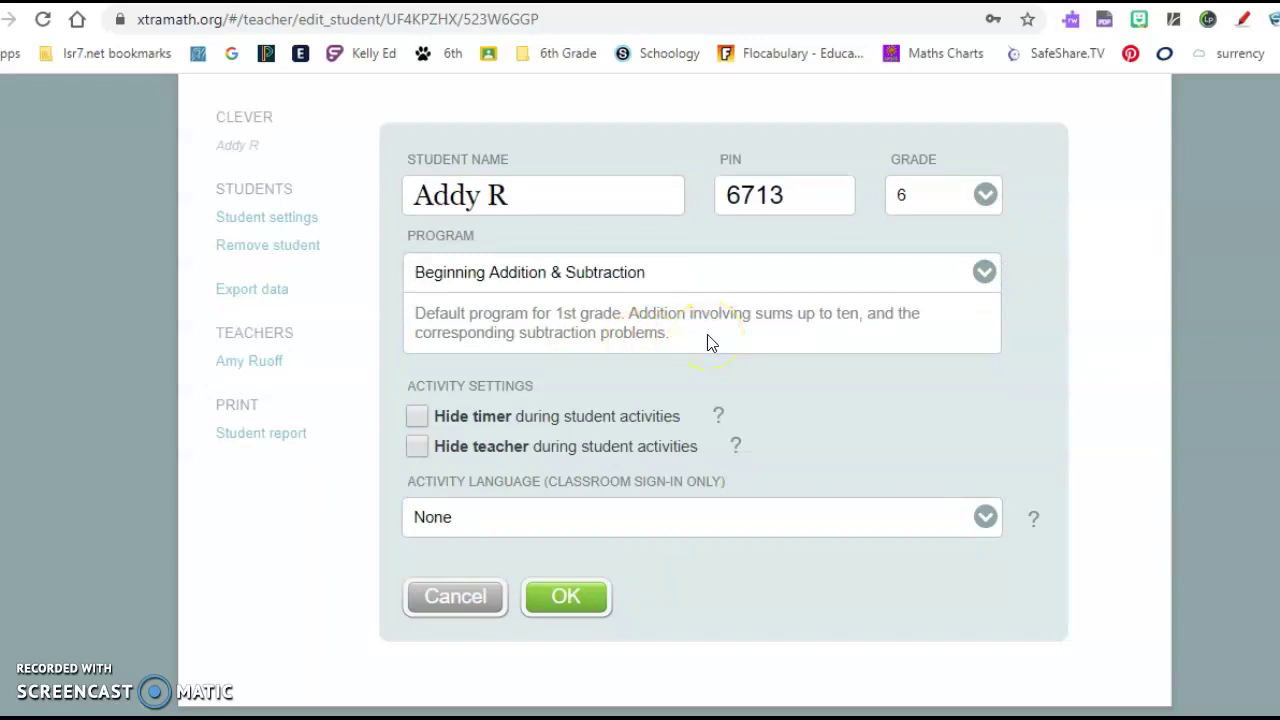
- Try Addition & Subtraction and Addition, Subtraction & Multiplication, then choose Addition, Subtraction, Multiplication & Division
{"action": "left_click", "coordinate": [985, 274]}
{"action": "left_click", "coordinate": [979, 339]}
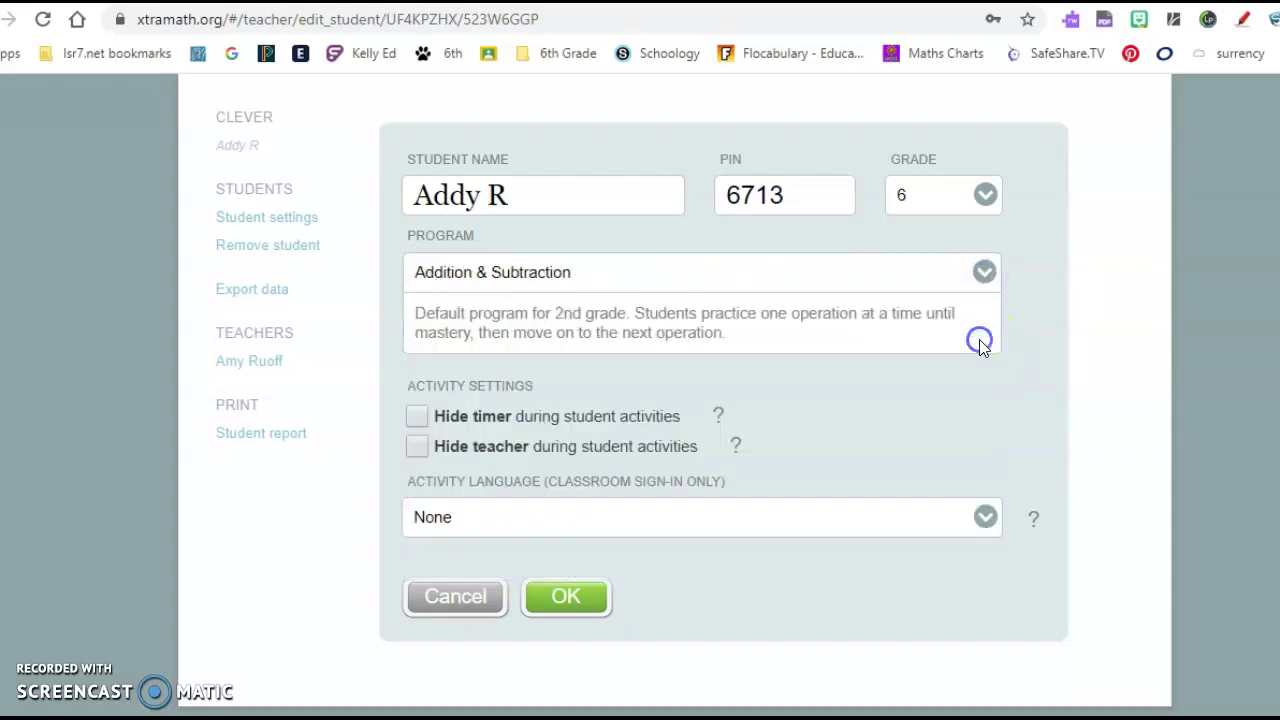
{"action": "left_click", "coordinate": [924, 331]}
{"action": "left_click", "coordinate": [984, 272]}
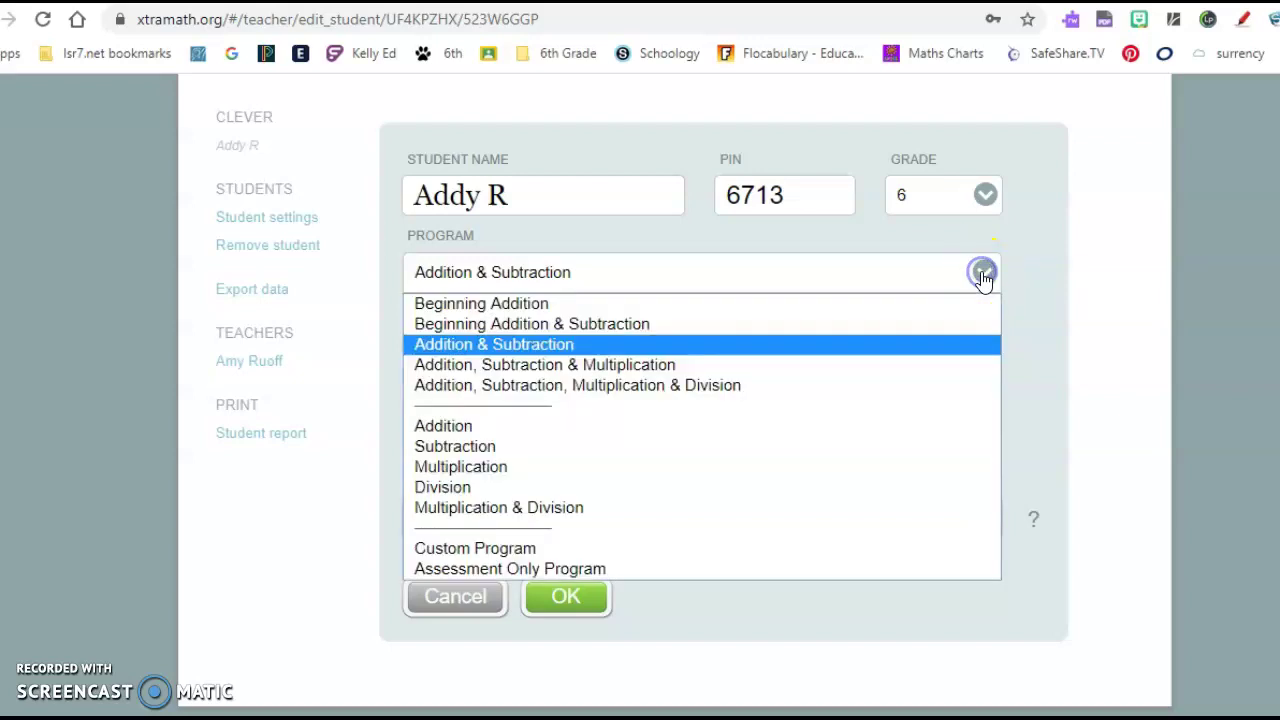
{"action": "left_click", "coordinate": [958, 364]}
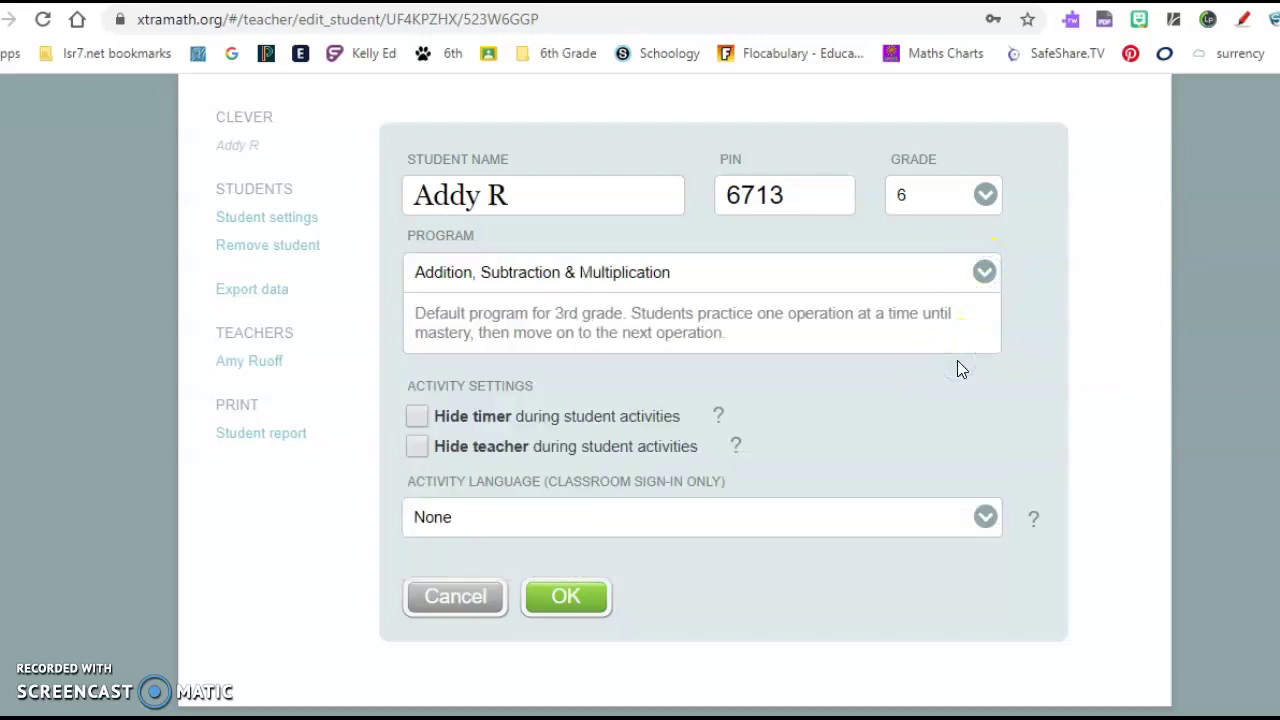
{"action": "left_click", "coordinate": [982, 273]}
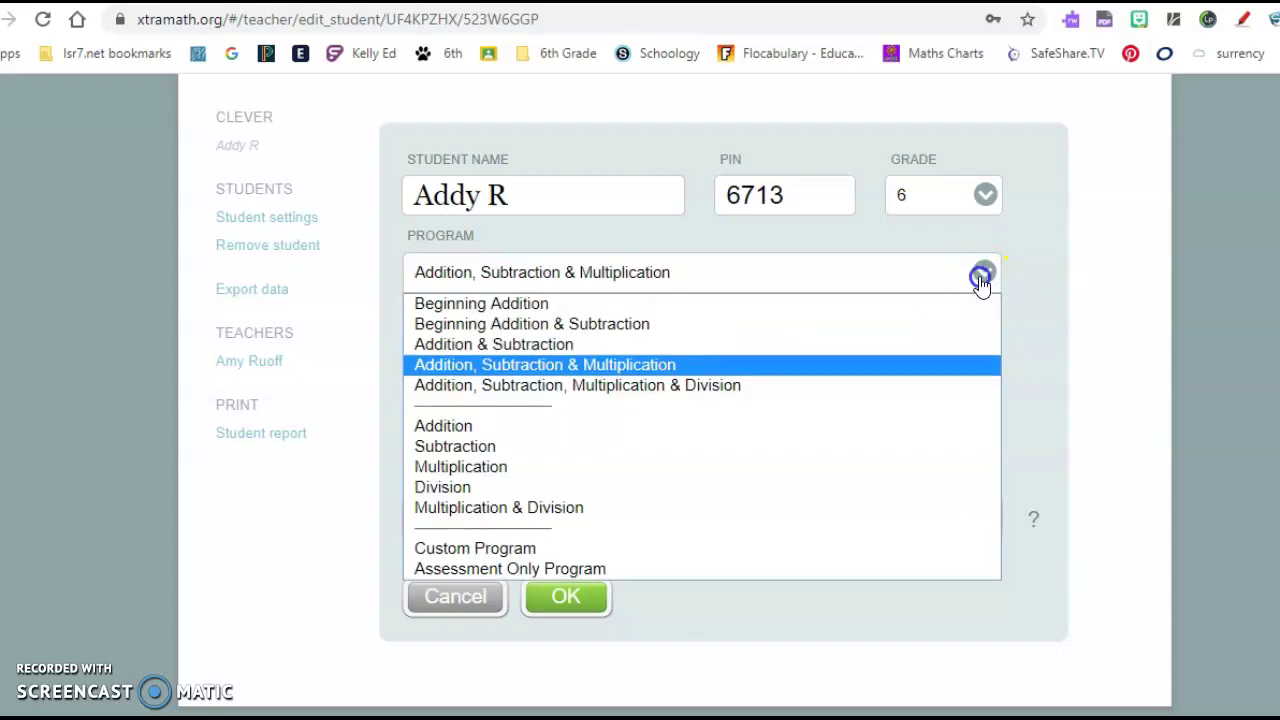
{"action": "left_click", "coordinate": [942, 391]}
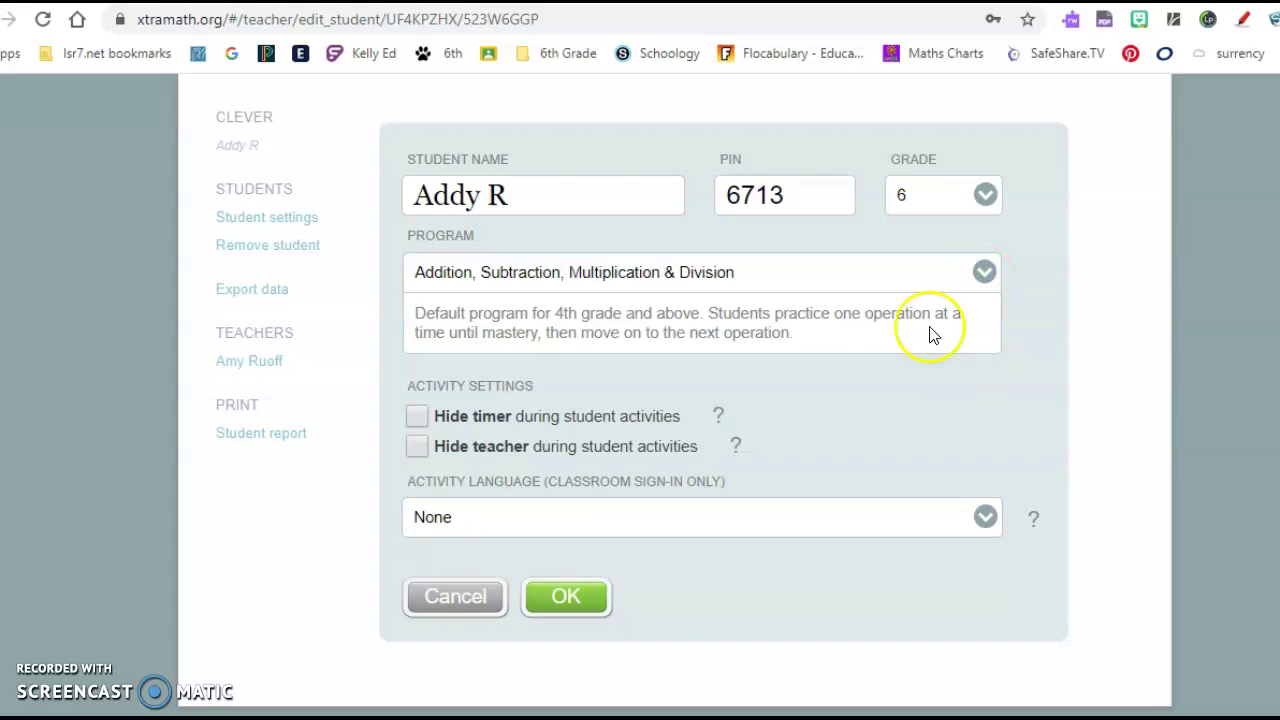
{"action": "left_click", "coordinate": [992, 272]}
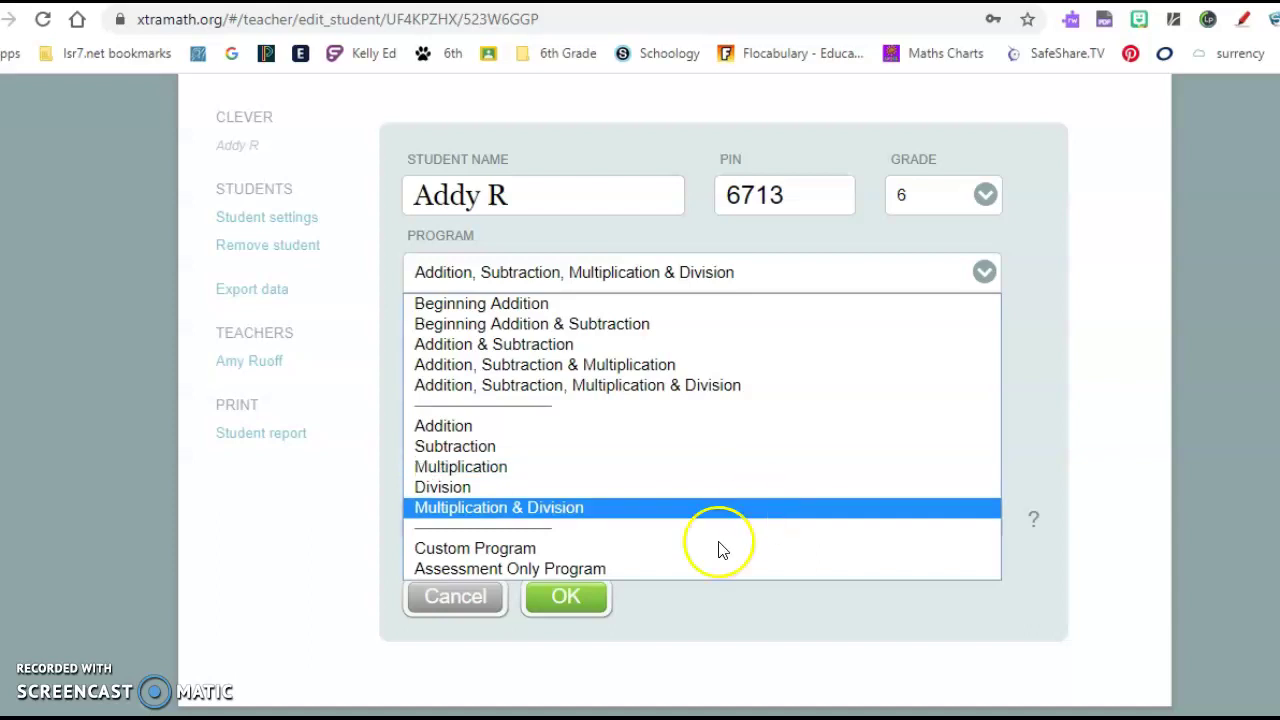
- Close the program list, leaving Addition, Subtraction, Multiplication & Division selected
{"action": "left_click", "coordinate": [705, 627]}
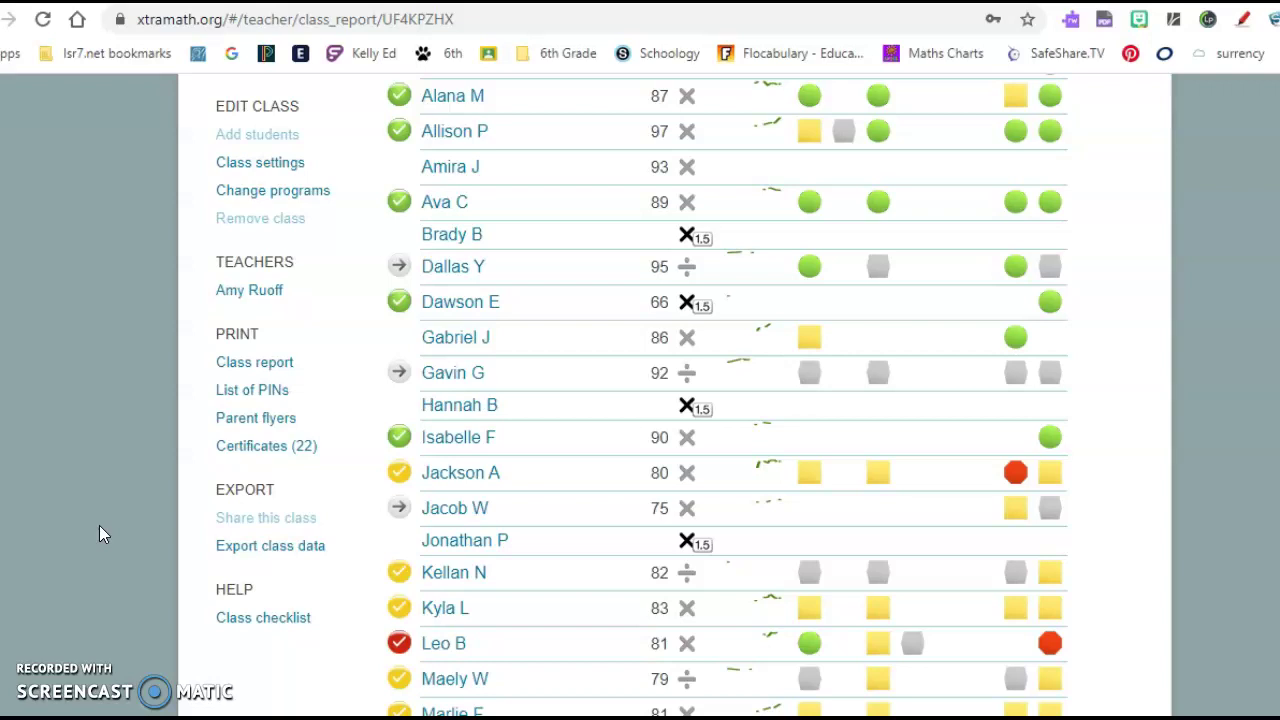
- Print the Wed 2/19/2020–Tue 2/25/2020 class report PDF and scroll to page 2's score-colour key
{"action": "left_click", "coordinate": [238, 370]}
{"action": "left_click", "coordinate": [587, 486]}
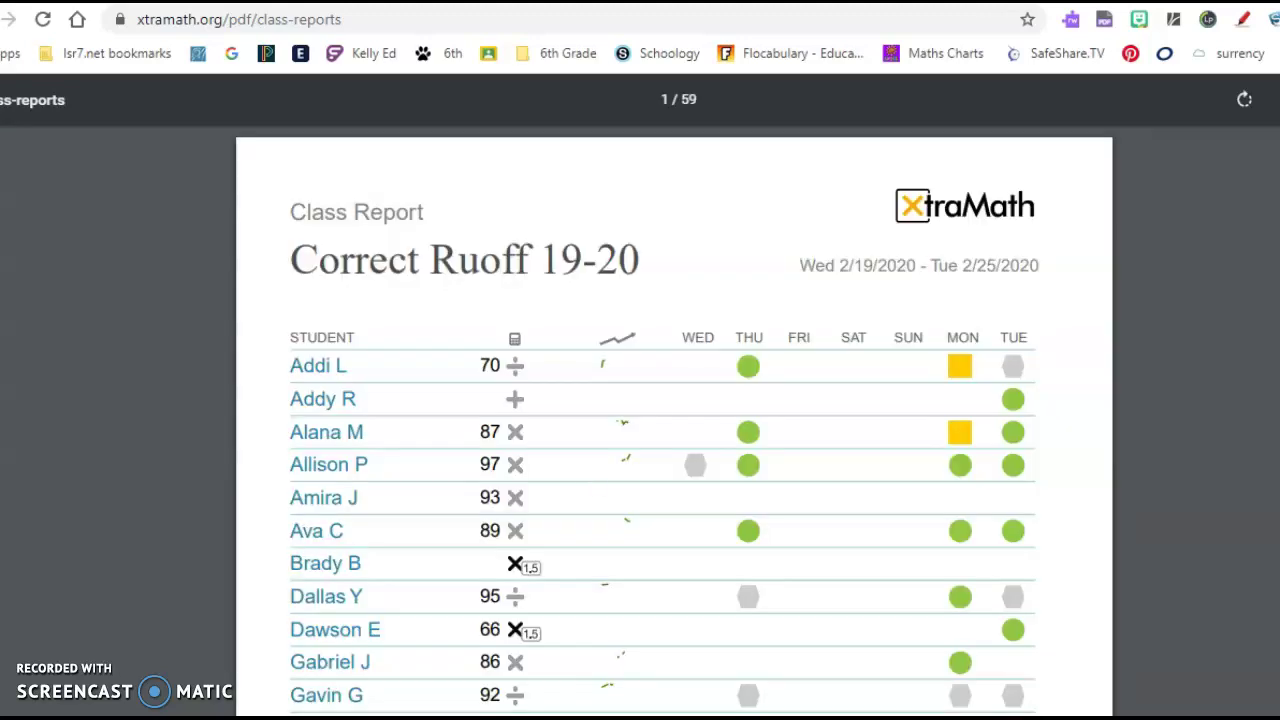
{"action": "scroll", "coordinate": [663, 420], "scroll_direction": "down", "scroll_amount": 5}
{"action": "scroll", "coordinate": [663, 420], "scroll_direction": "up", "scroll_amount": 5}
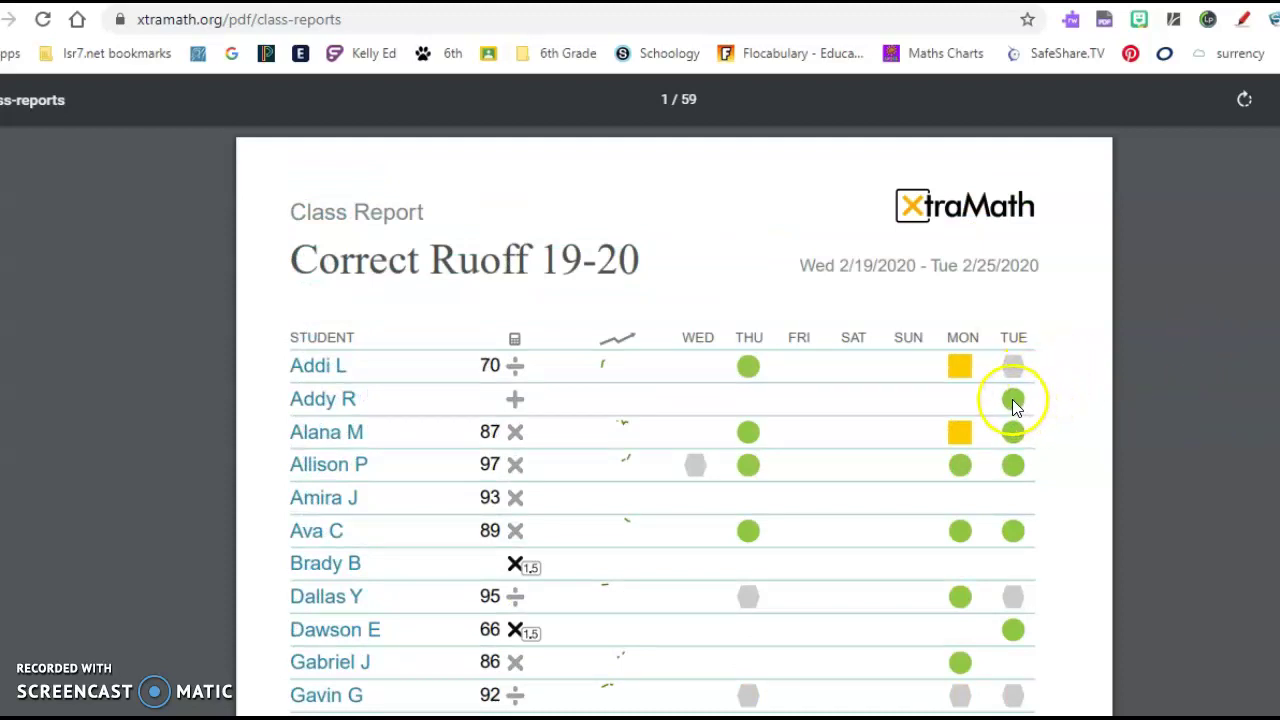
{"action": "scroll", "coordinate": [1015, 408], "scroll_direction": "down", "scroll_amount": 1}
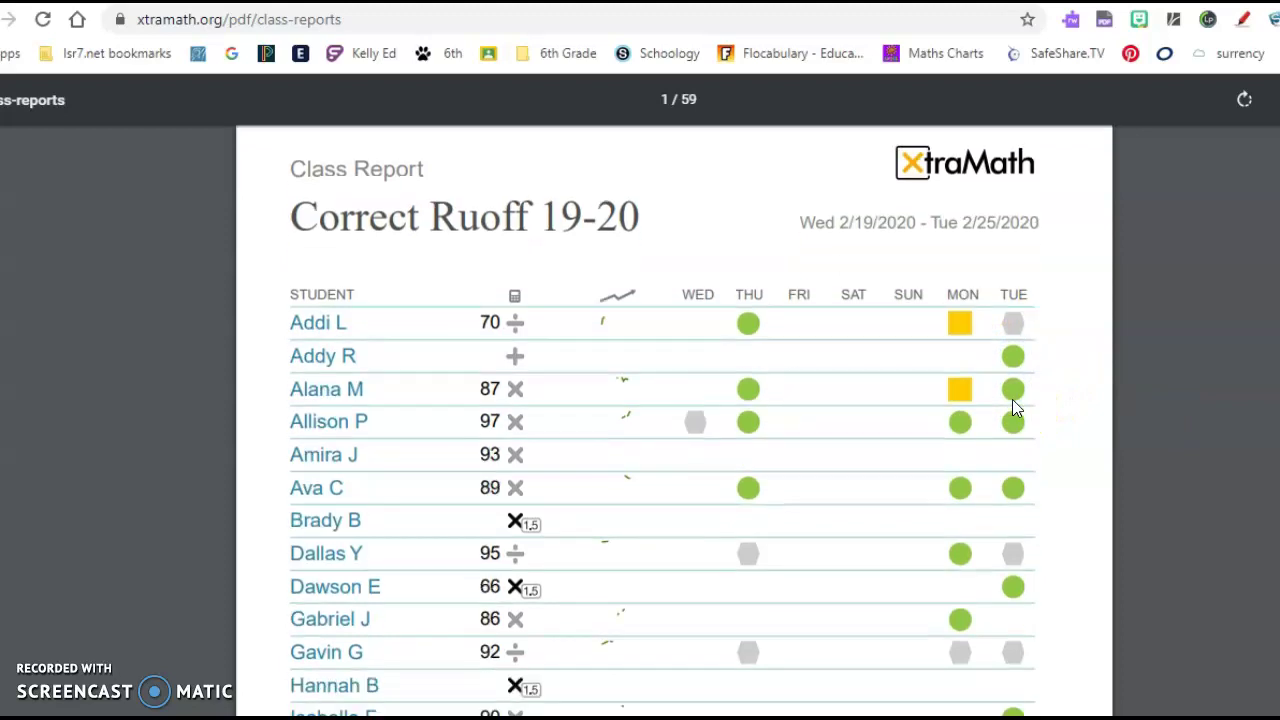
{"action": "scroll", "coordinate": [1013, 405], "scroll_direction": "down", "scroll_amount": 4}
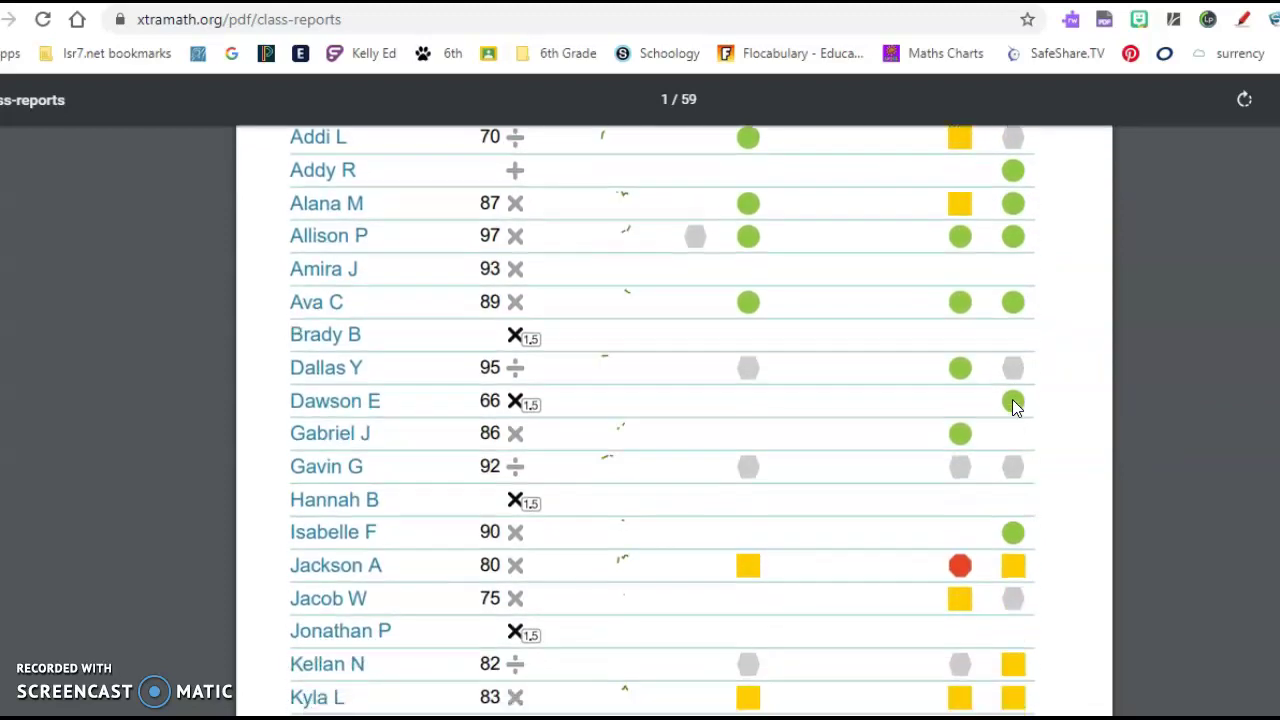
{"action": "scroll", "coordinate": [1013, 405], "scroll_direction": "down", "scroll_amount": 5}
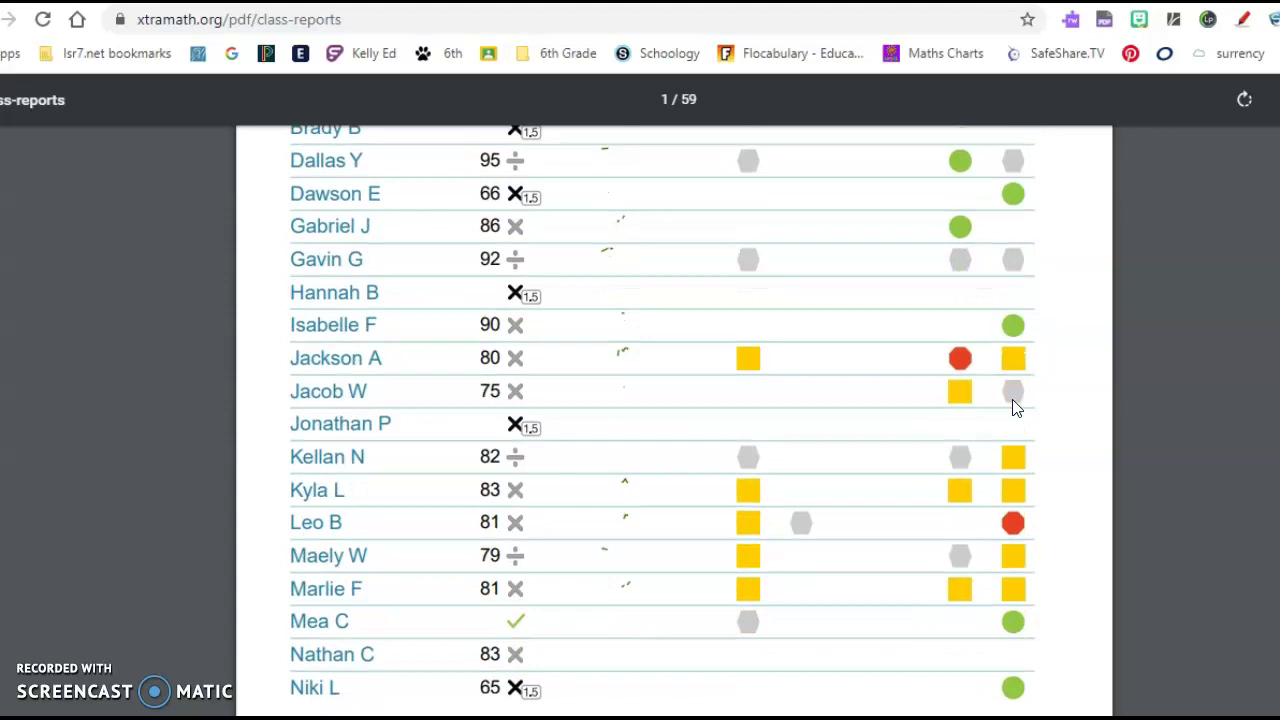
{"action": "scroll", "coordinate": [1013, 405], "scroll_direction": "down", "scroll_amount": 7}
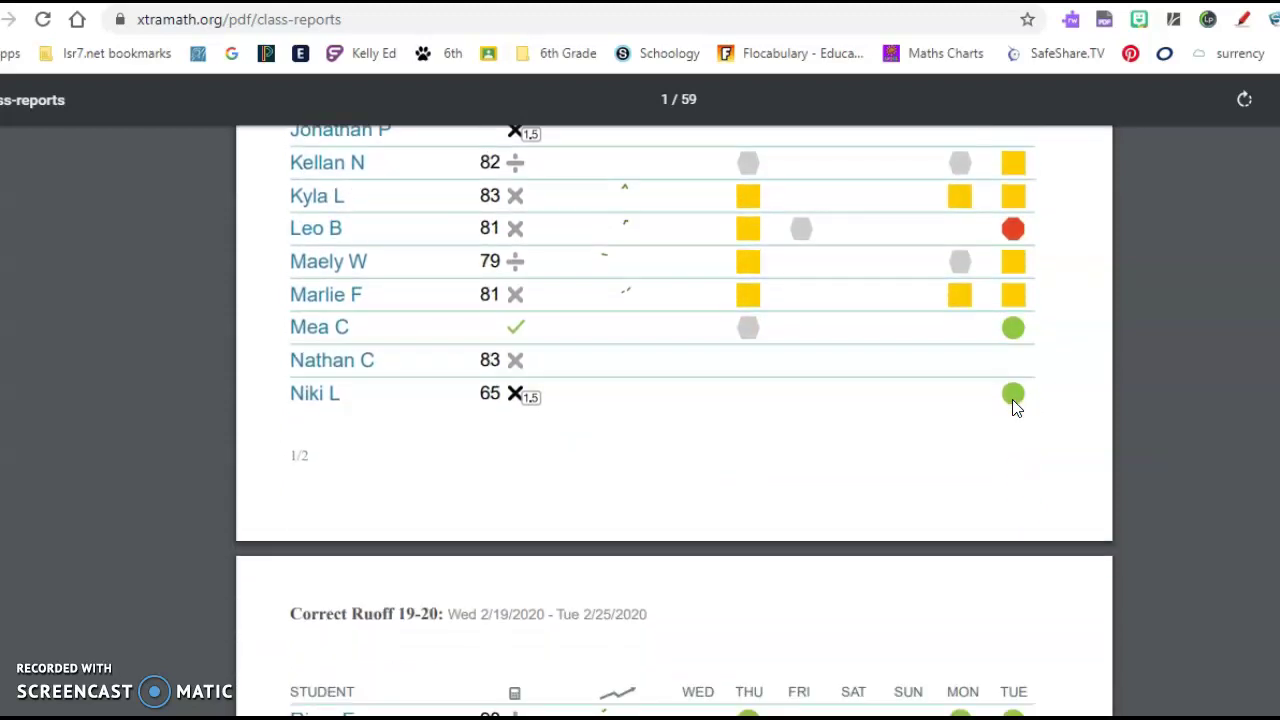
{"action": "scroll", "coordinate": [1013, 405], "scroll_direction": "down", "scroll_amount": 7}
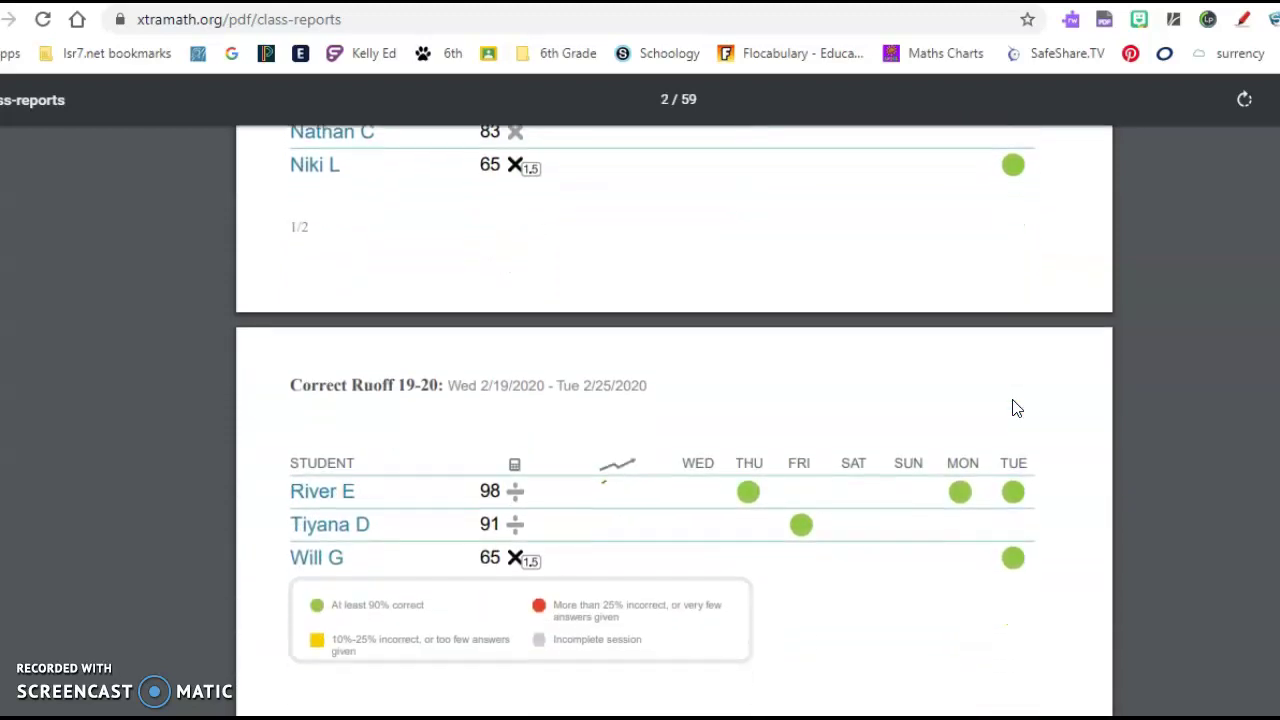
{"action": "scroll", "coordinate": [1012, 405], "scroll_direction": "down", "scroll_amount": 1}
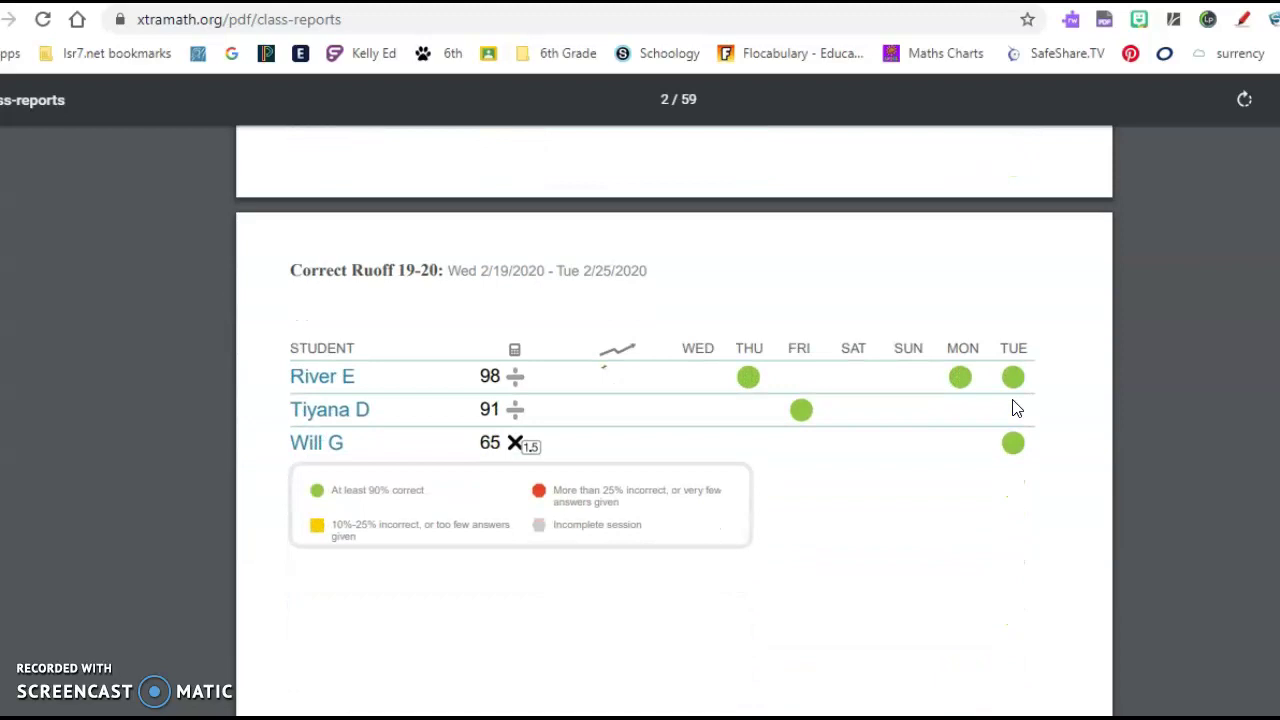
{"action": "scroll", "coordinate": [1015, 407], "scroll_direction": "down", "scroll_amount": 1}
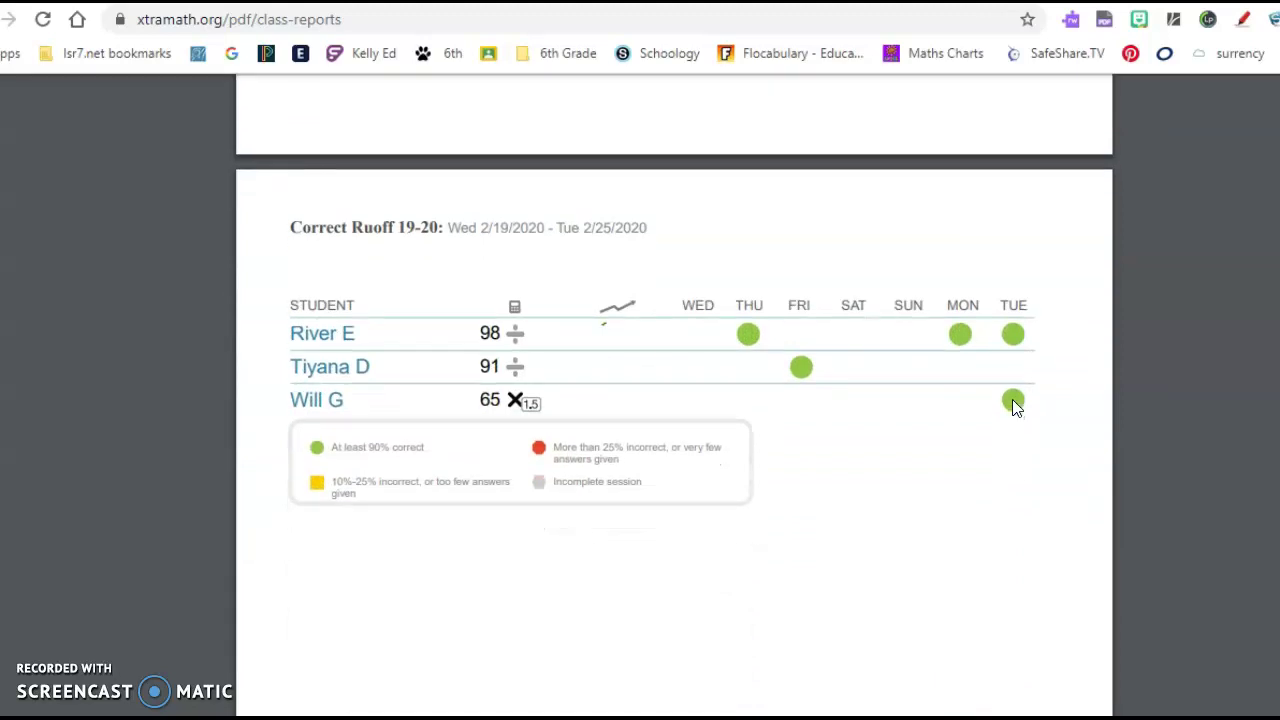
{"action": "scroll", "coordinate": [1013, 405], "scroll_direction": "up", "scroll_amount": 4}
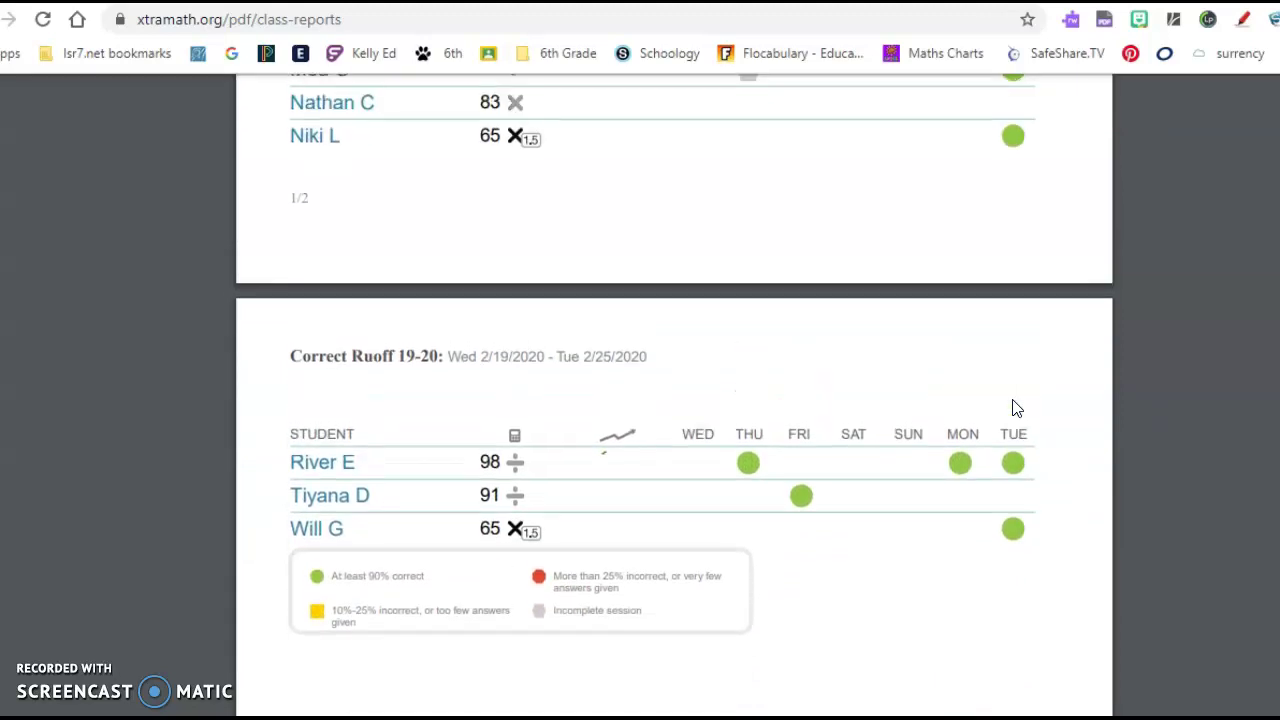
{"action": "scroll", "coordinate": [1015, 407], "scroll_direction": "up", "scroll_amount": 7}
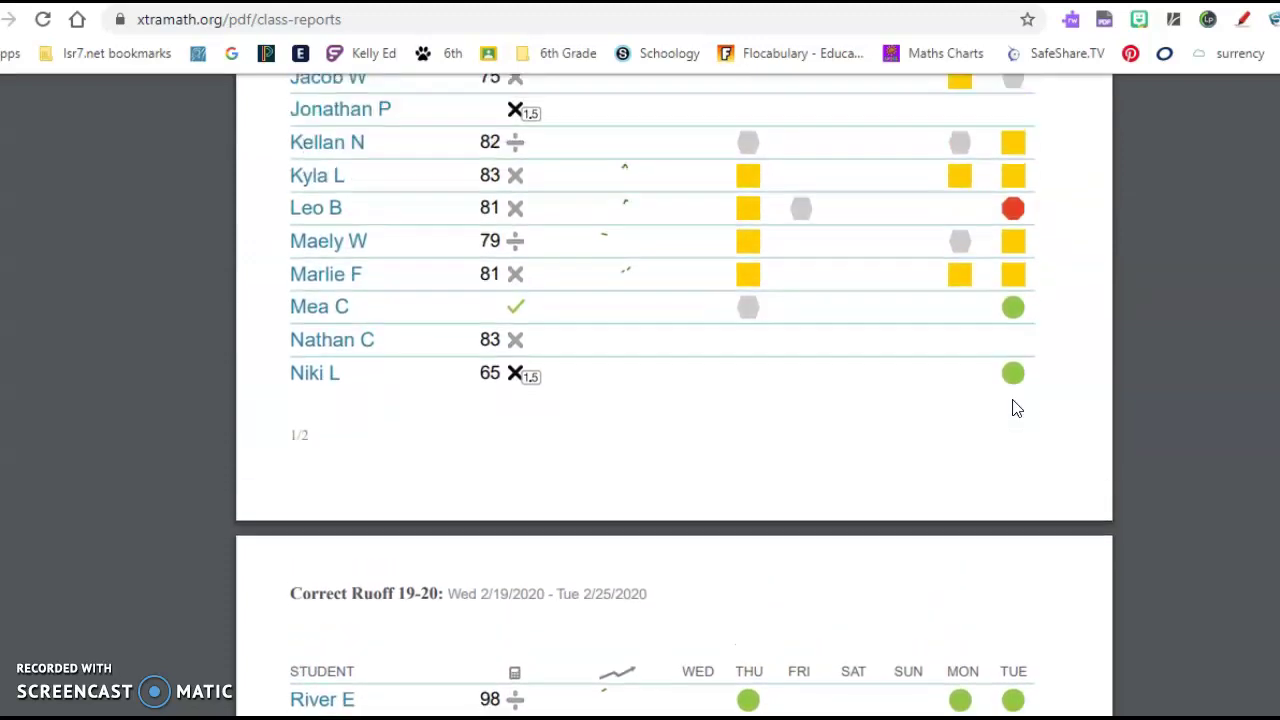
{"action": "scroll", "coordinate": [1012, 399], "scroll_direction": "up", "scroll_amount": 1}
{"action": "scroll", "coordinate": [1012, 399], "scroll_direction": "down", "scroll_amount": 1}
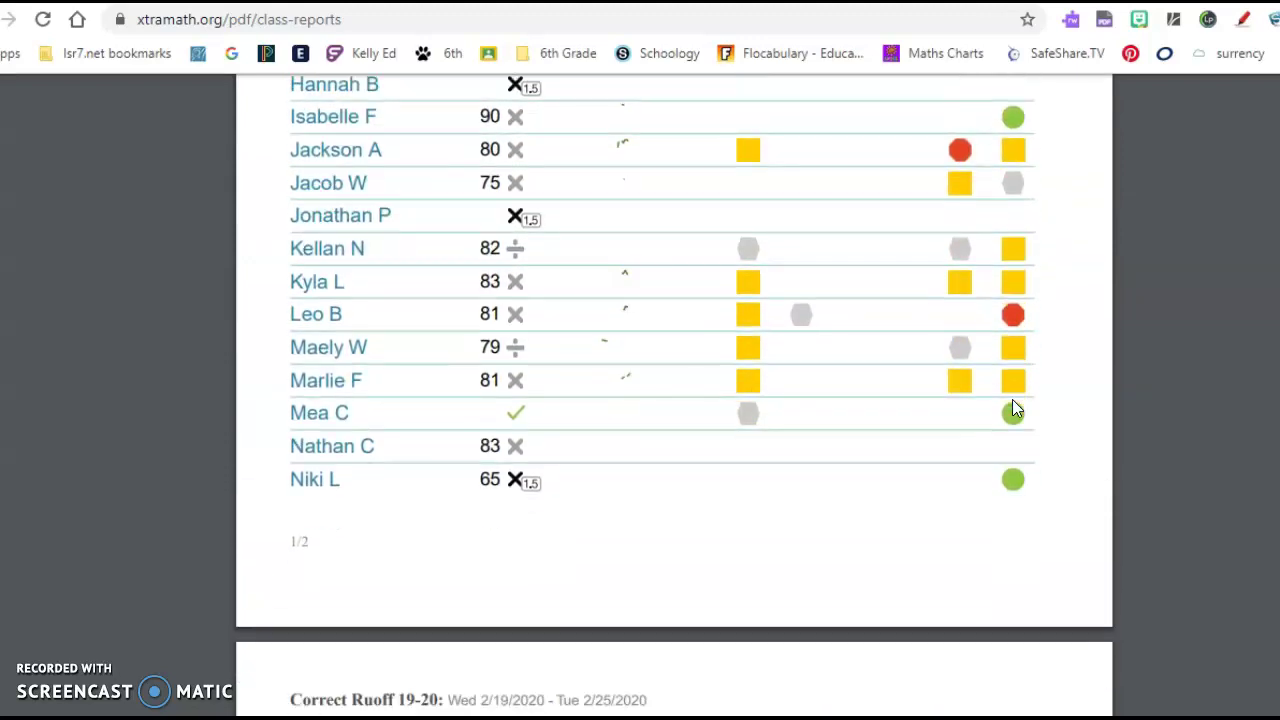
{"action": "scroll", "coordinate": [1012, 399], "scroll_direction": "up", "scroll_amount": 1}
{"action": "scroll", "coordinate": [1012, 400], "scroll_direction": "up", "scroll_amount": 2}
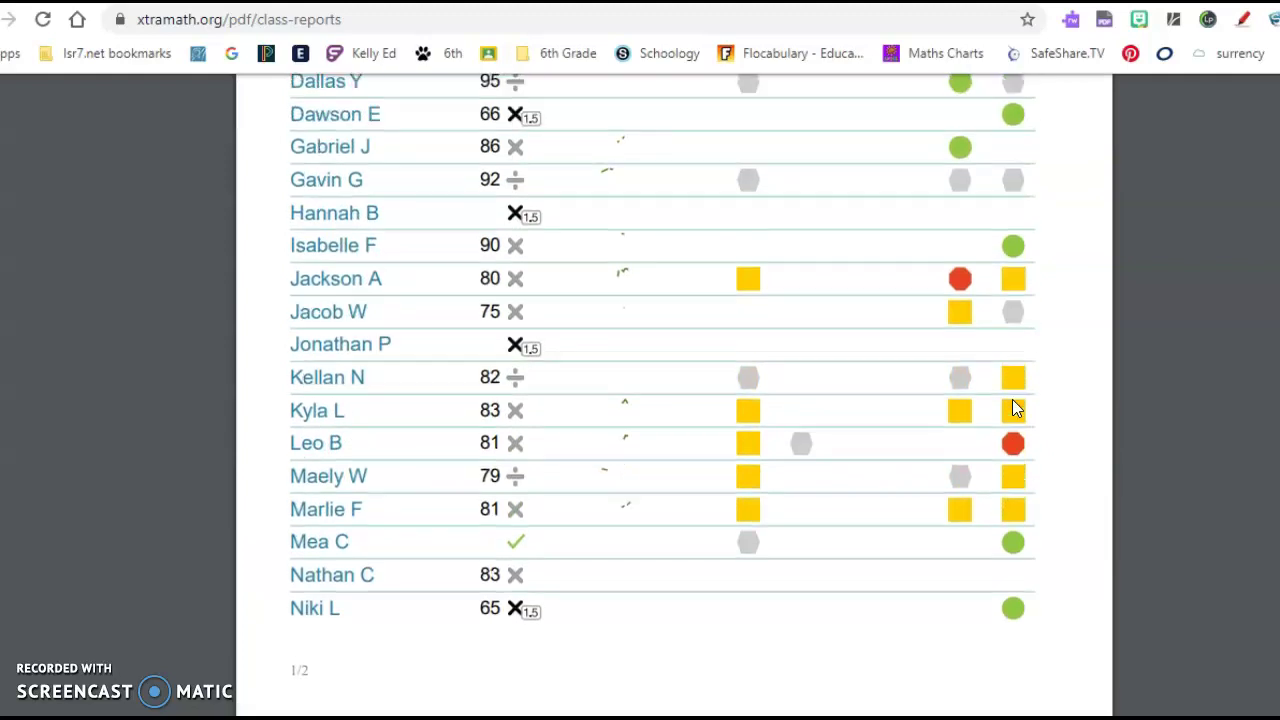
{"action": "scroll", "coordinate": [1012, 400], "scroll_direction": "up", "scroll_amount": 4}
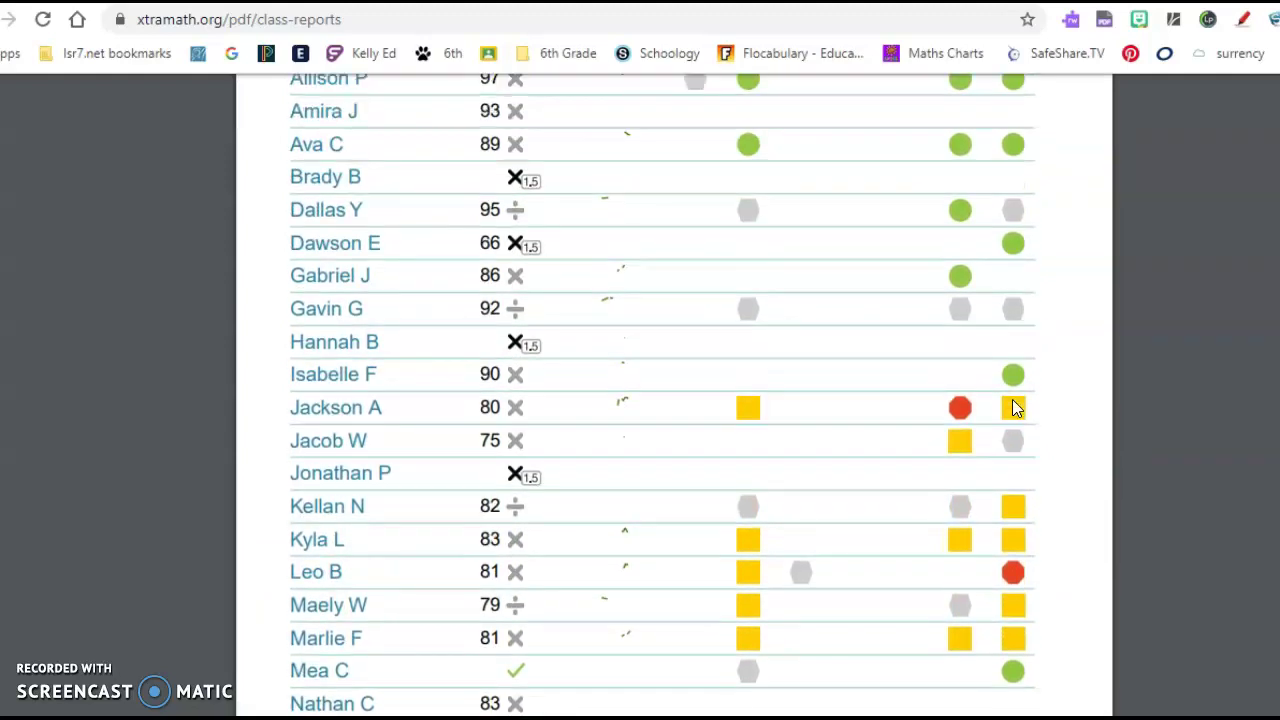
{"action": "scroll", "coordinate": [1012, 408], "scroll_direction": "down", "scroll_amount": 1}
{"action": "scroll", "coordinate": [1013, 407], "scroll_direction": "up", "scroll_amount": 2}
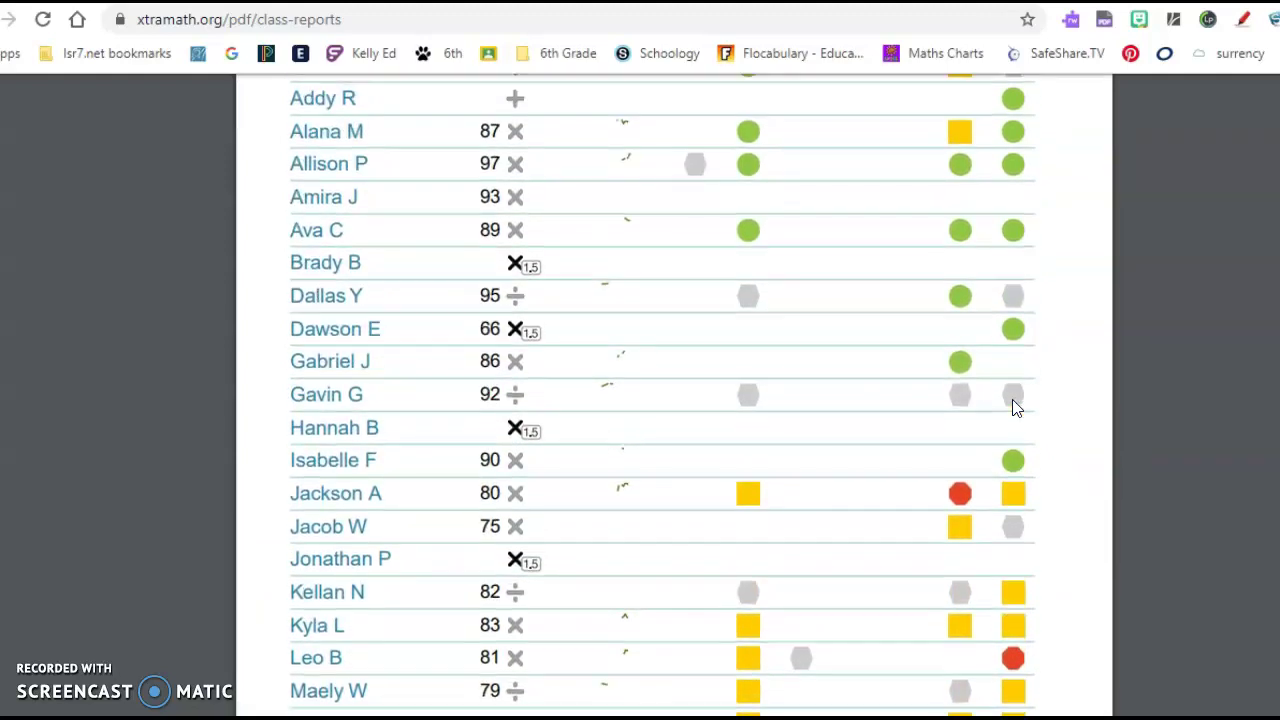
{"action": "scroll", "coordinate": [1013, 407], "scroll_direction": "up", "scroll_amount": 3}
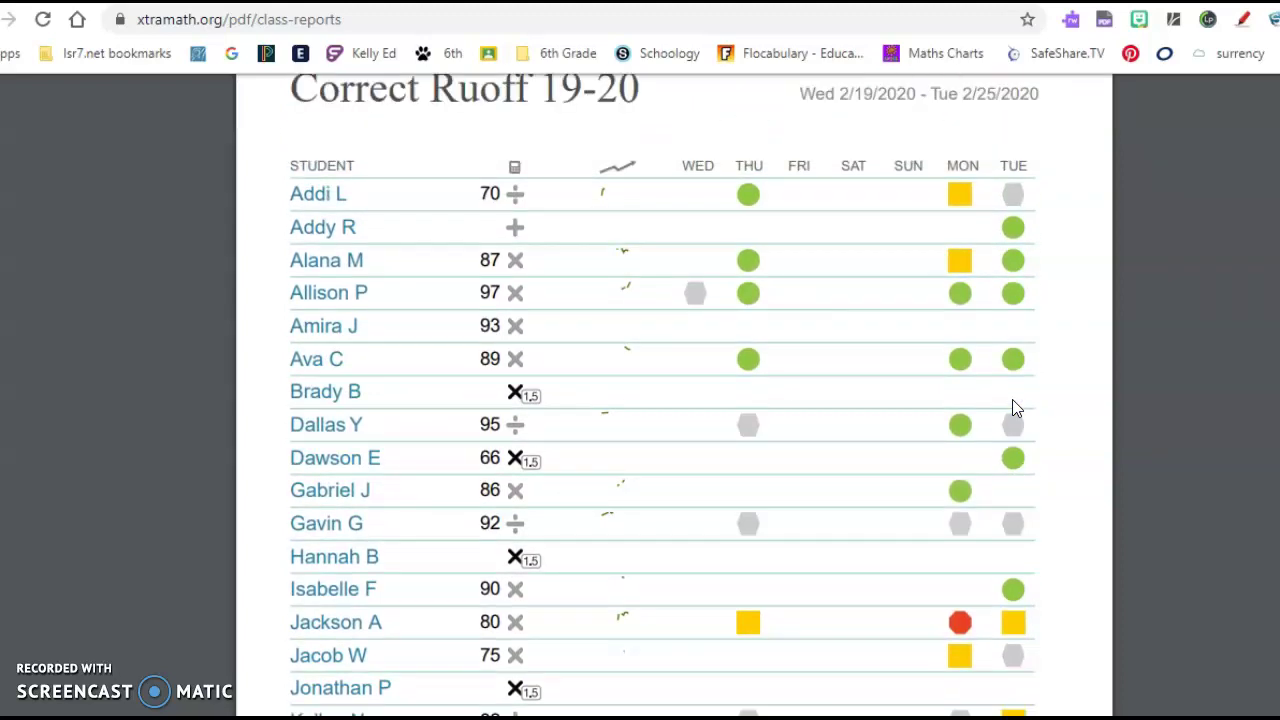
{"action": "scroll", "coordinate": [1012, 401], "scroll_direction": "up", "scroll_amount": 4}
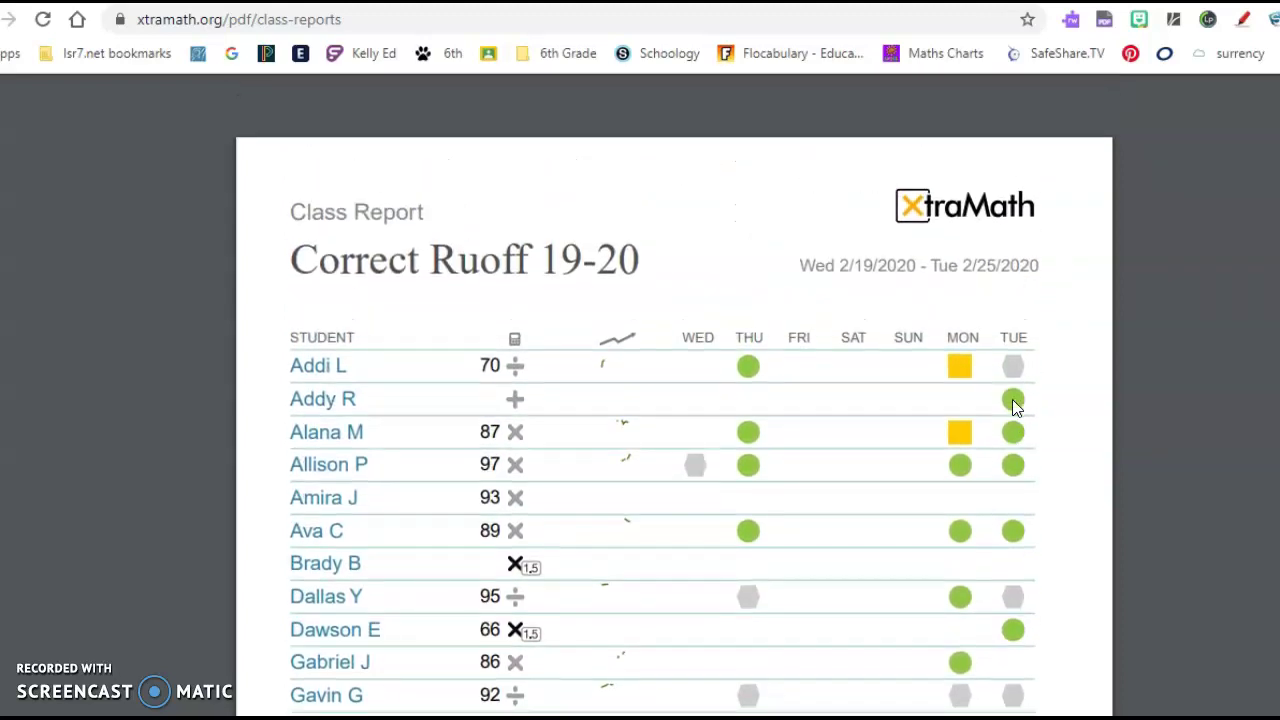